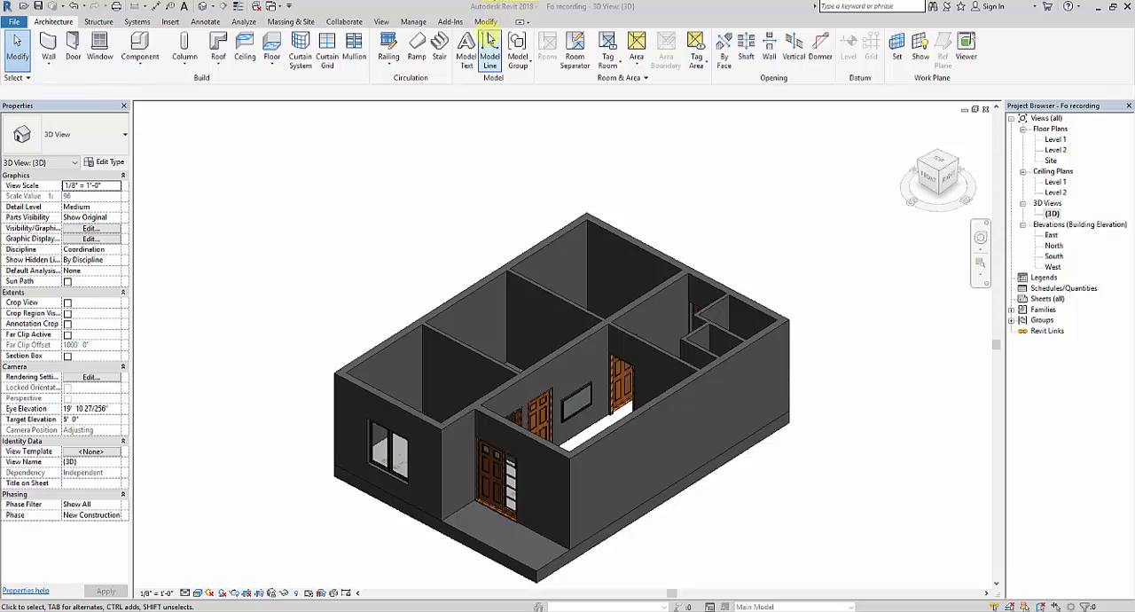
Step: Browse the project materials offered by the Paint tool and close the material list without painting
click(486, 25)
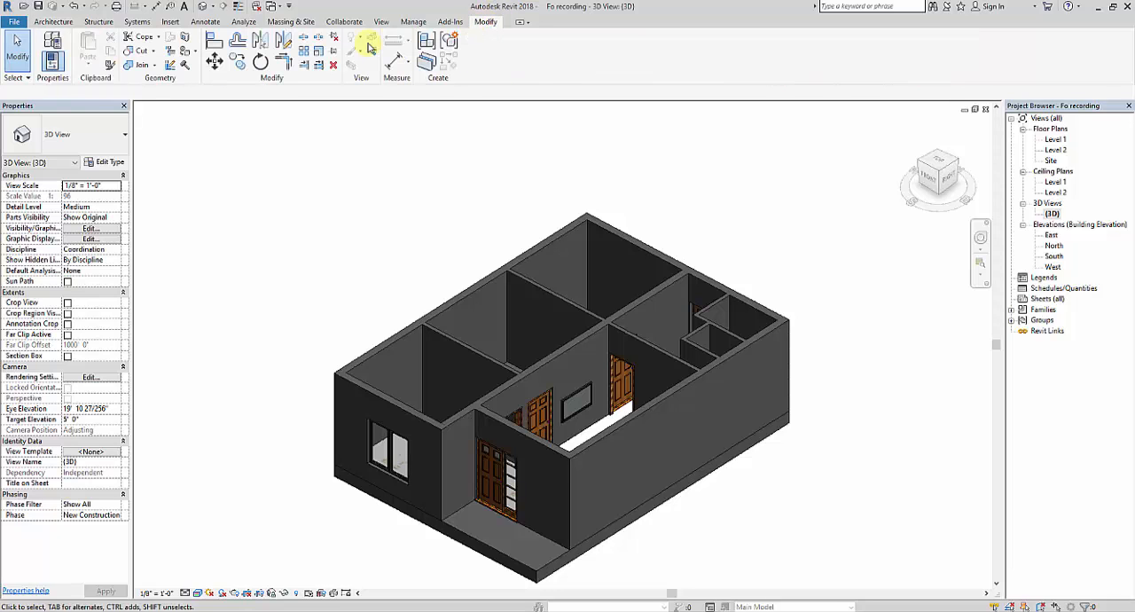
click(197, 51)
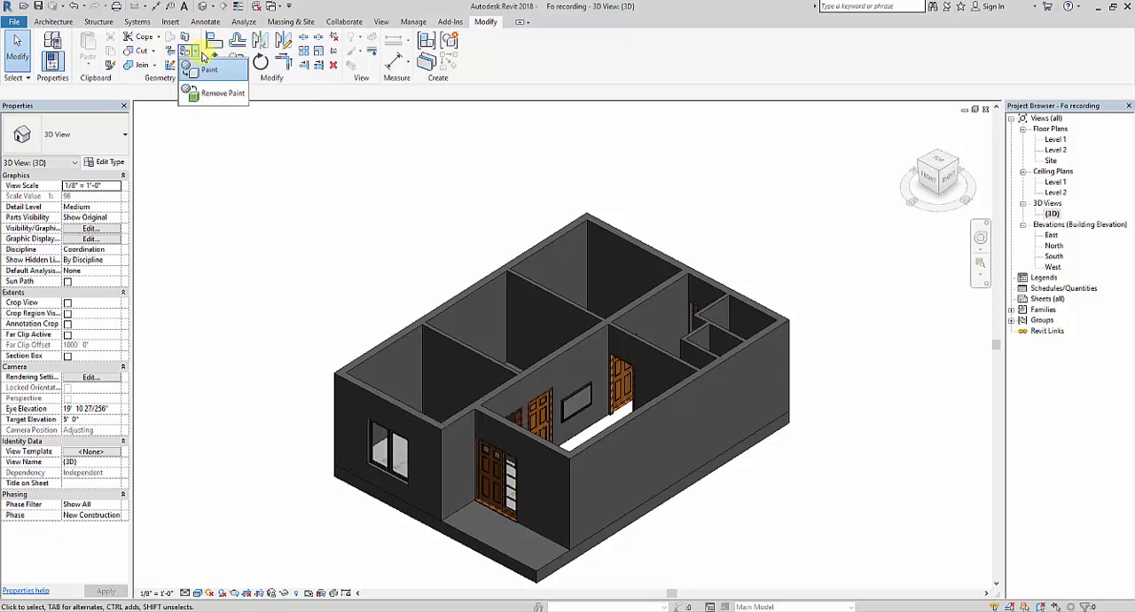
click(212, 77)
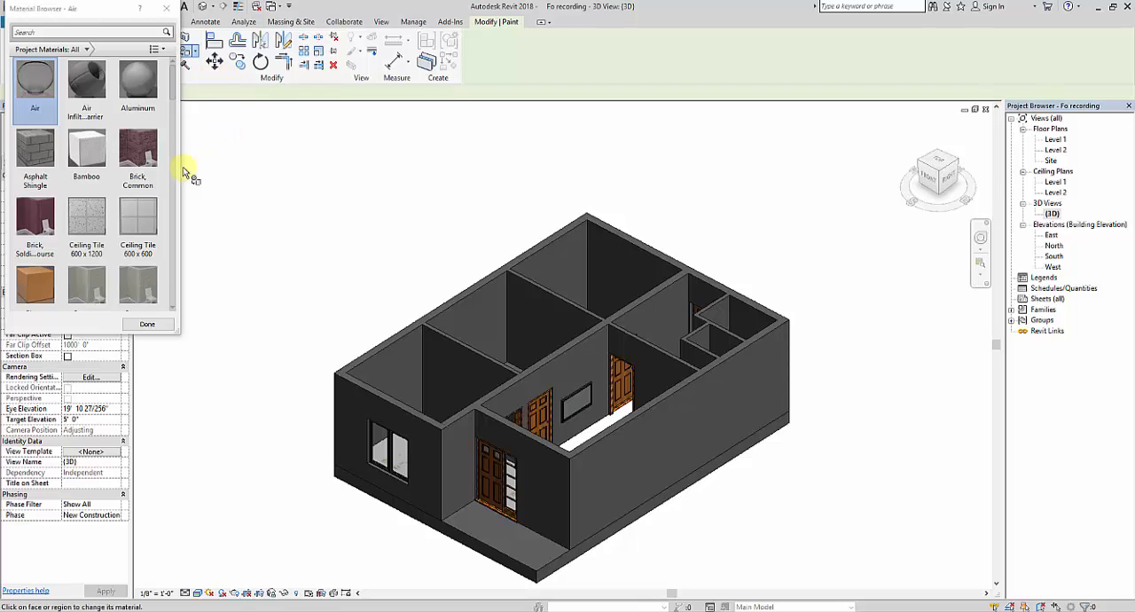
scroll(169, 94, down, 8)
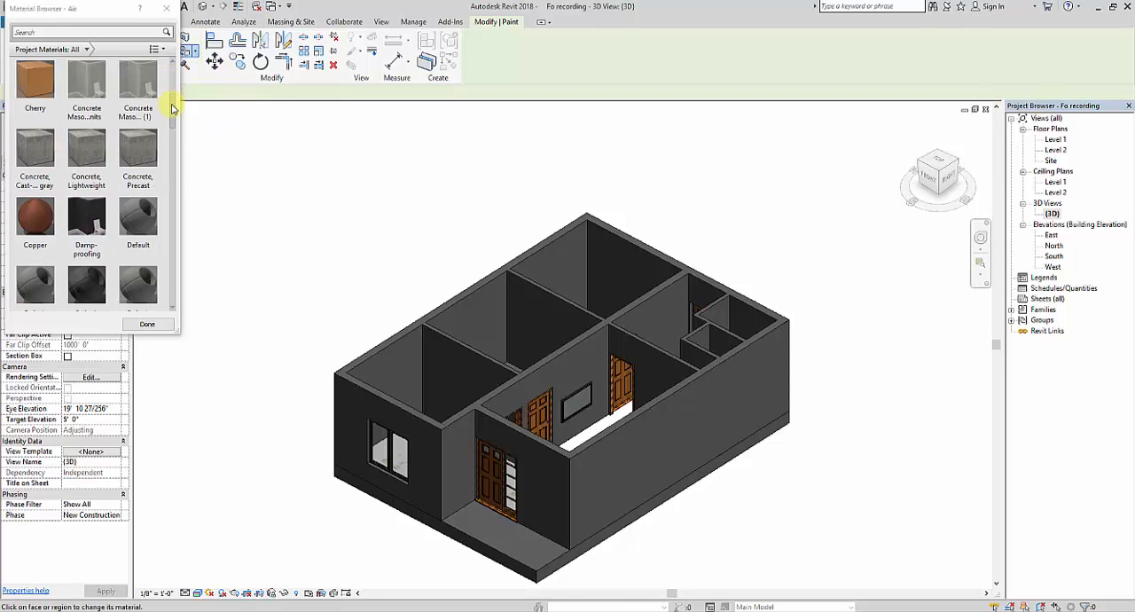
drag(173, 190, 186, 66)
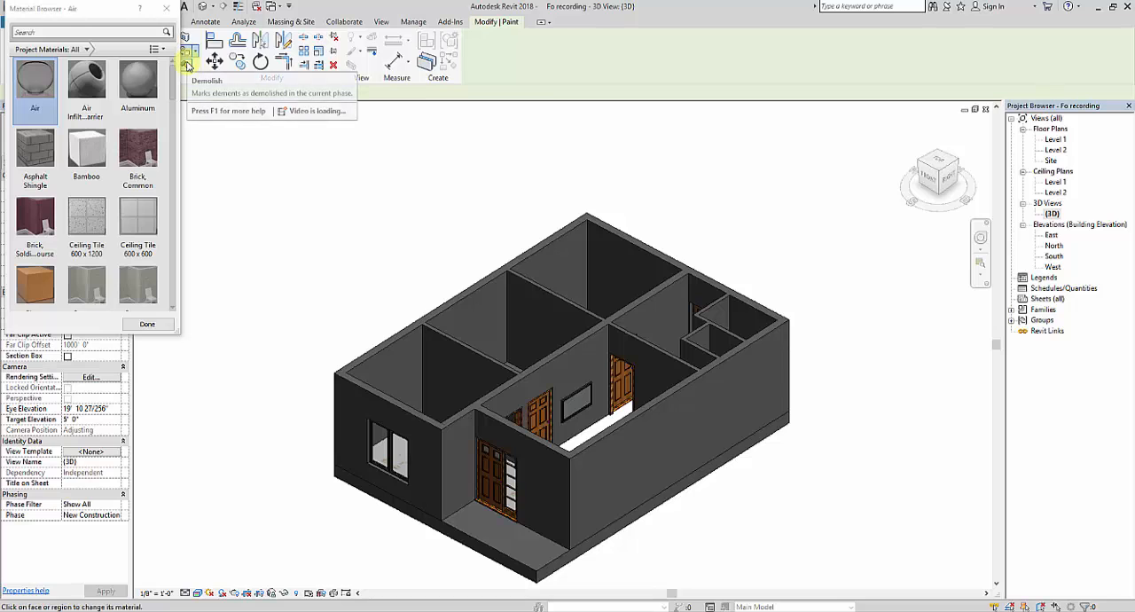
click(168, 11)
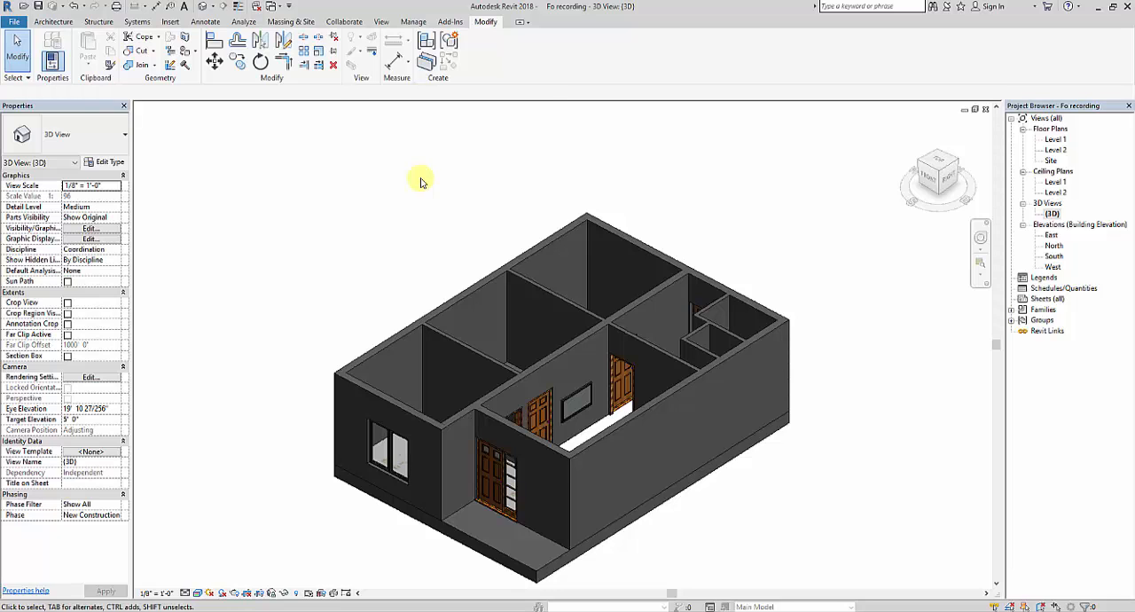
Step: Add the Plaster material from the Autodesk library's Plaster category to the project materials
click(417, 23)
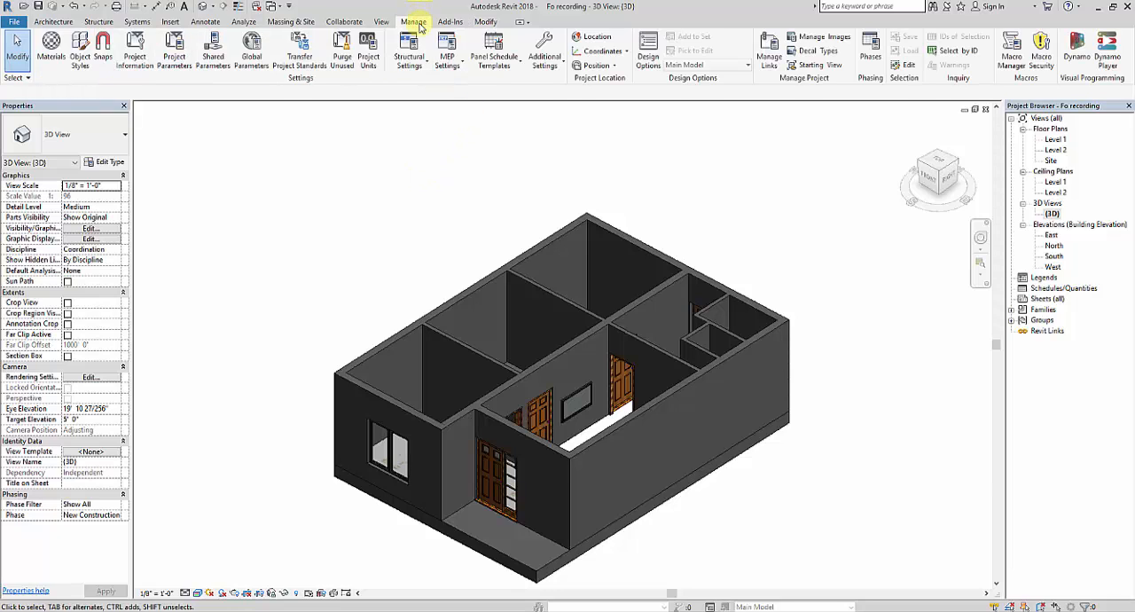
click(61, 53)
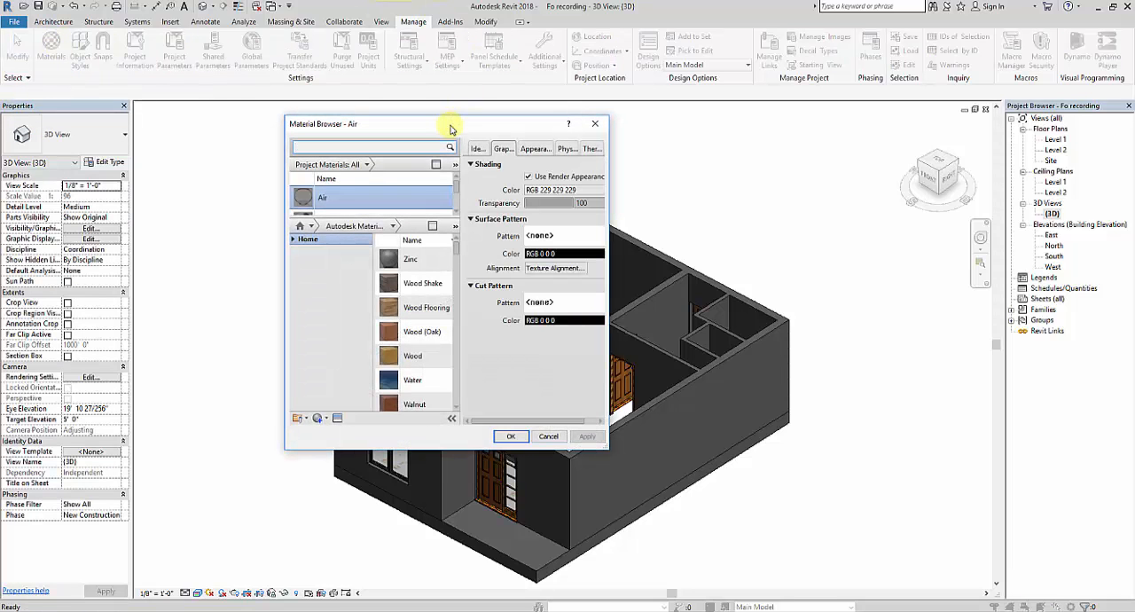
drag(446, 129, 206, 37)
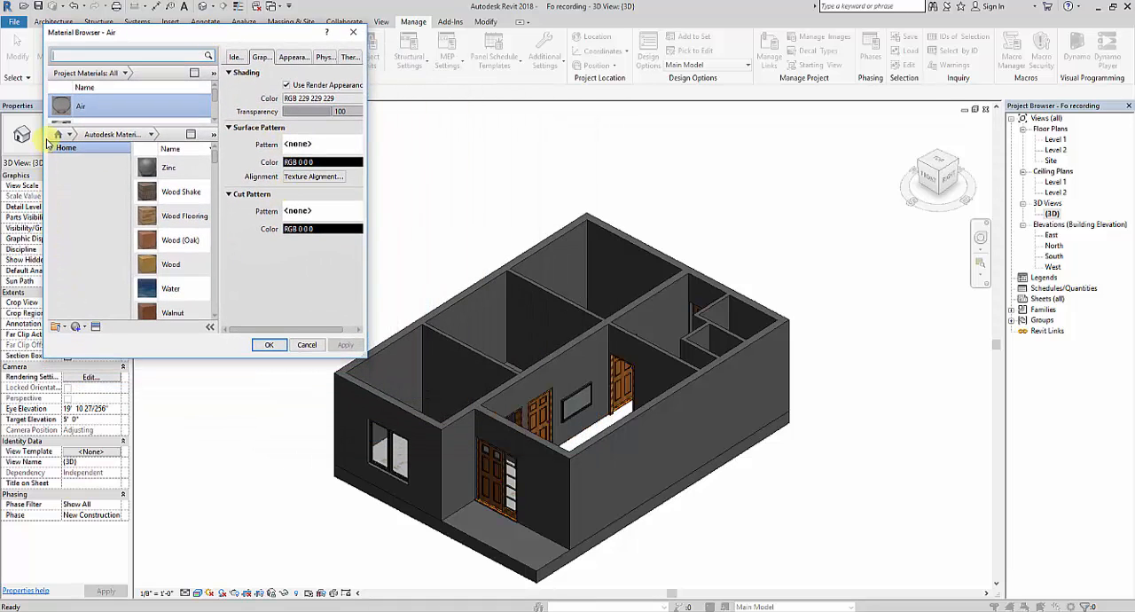
click(51, 149)
click(60, 169)
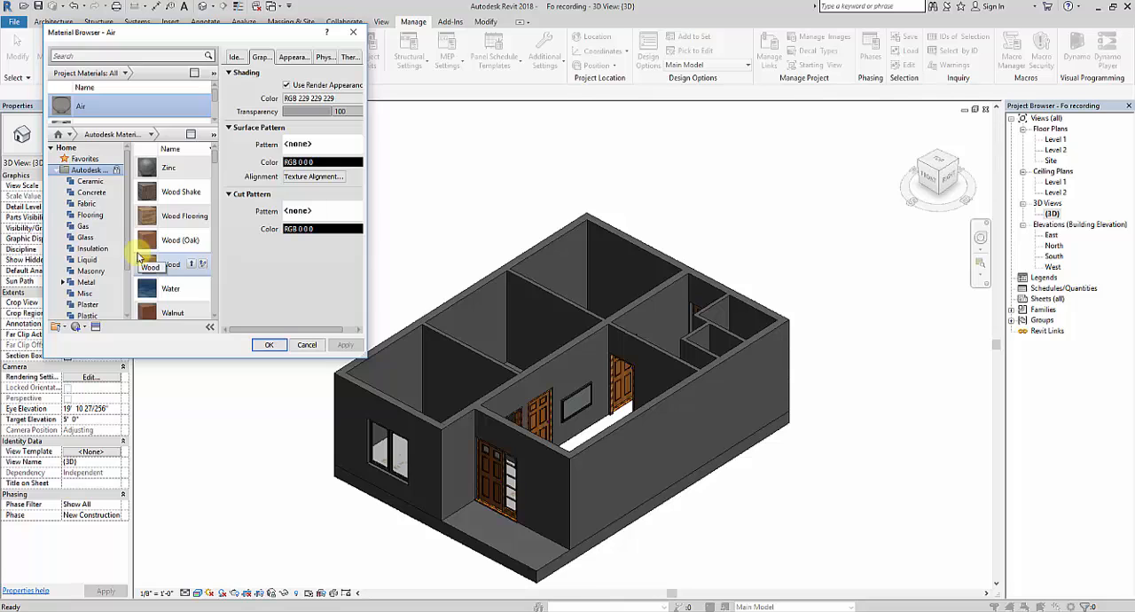
click(104, 307)
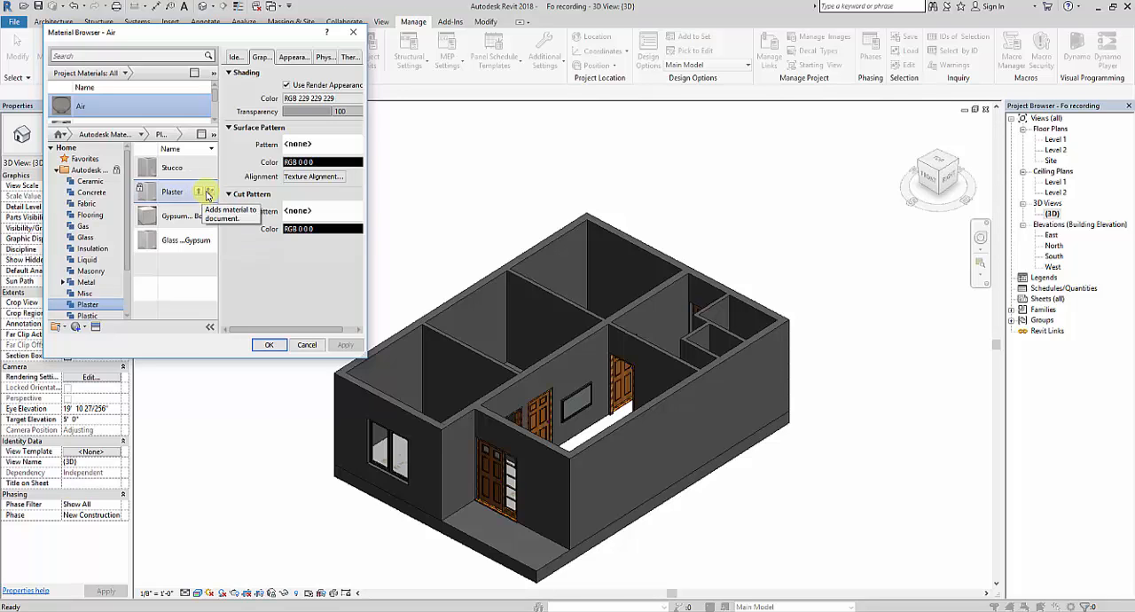
click(211, 192)
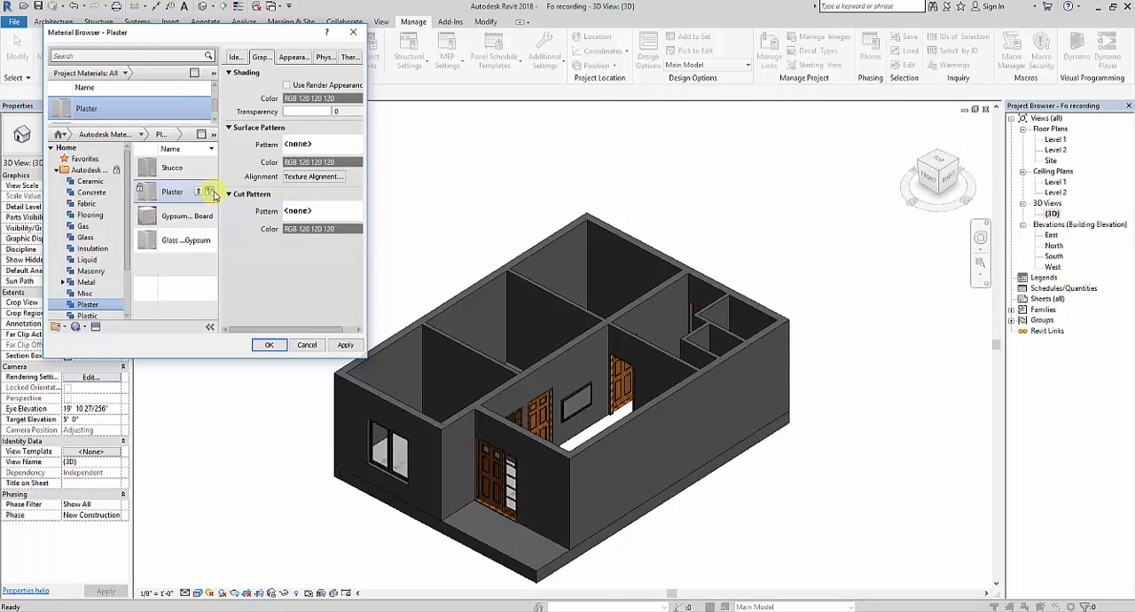
Step: Rename the added Plaster material as Yellow and set its appearance image fade to 0
click(234, 58)
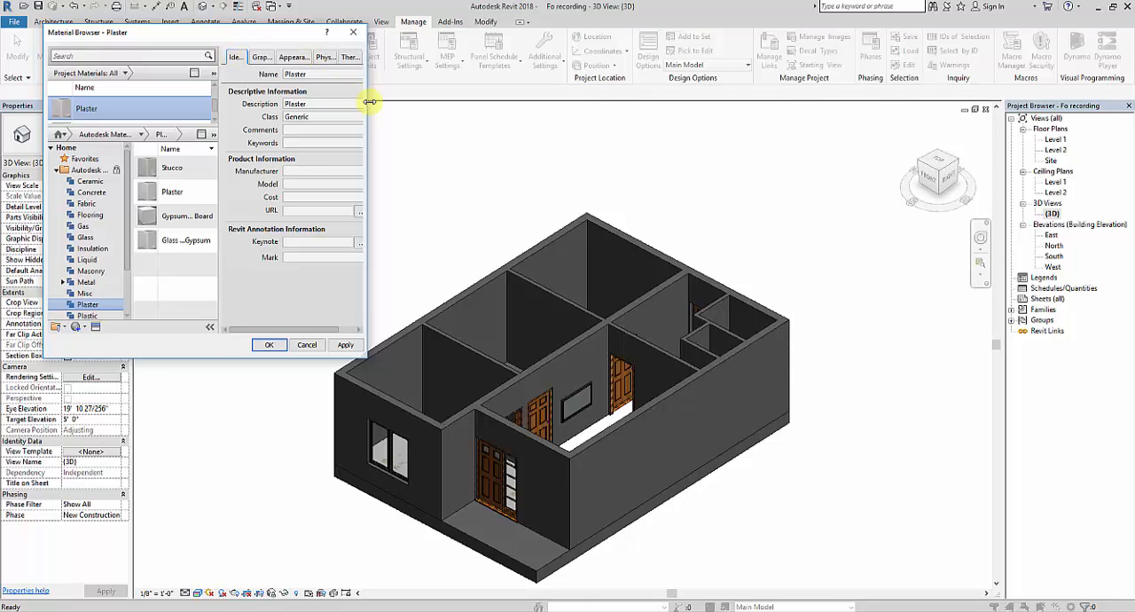
drag(368, 102, 400, 109)
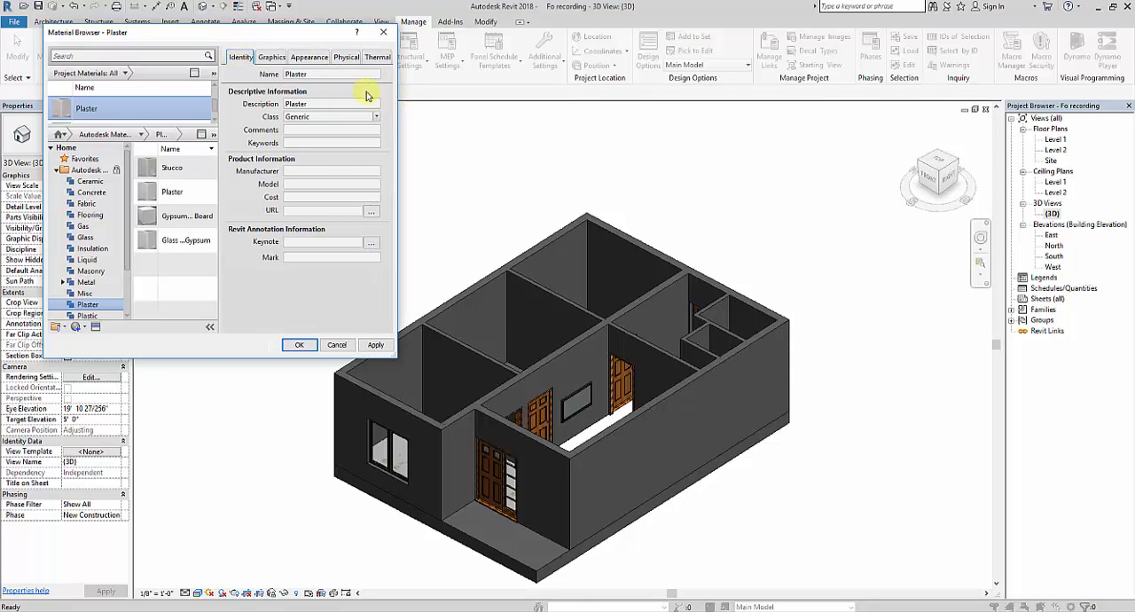
double_click(334, 74)
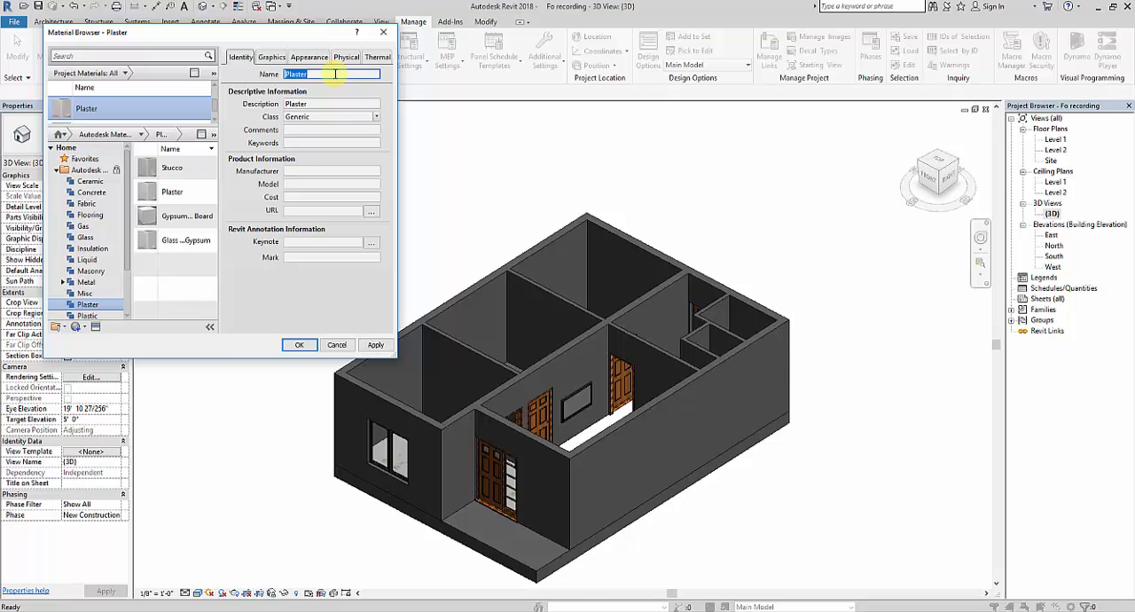
key(BackSpace)
click(304, 57)
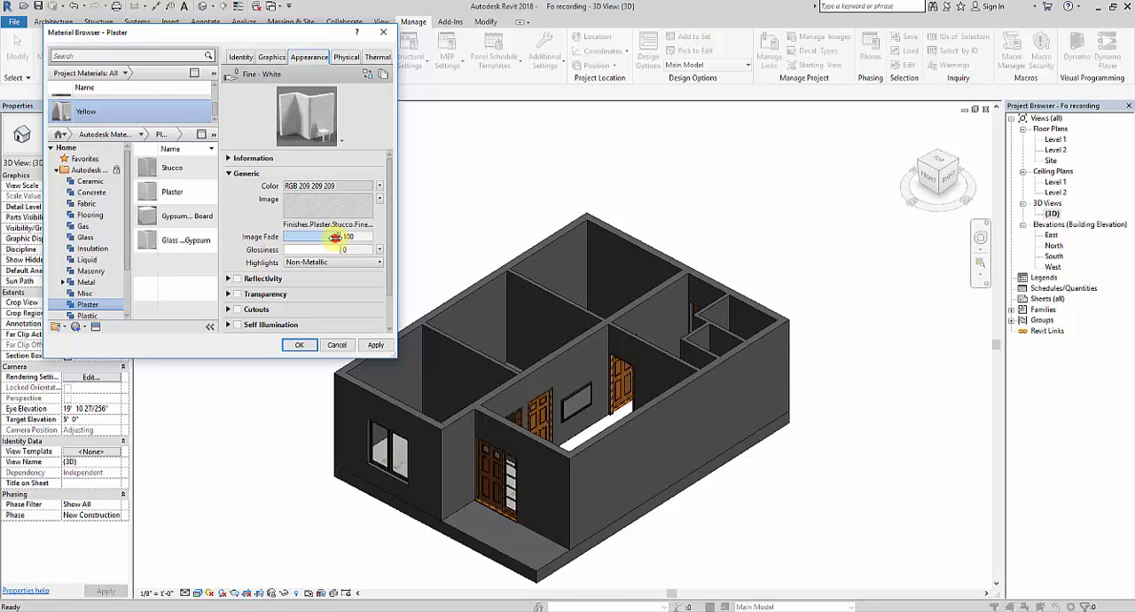
drag(335, 237, 286, 237)
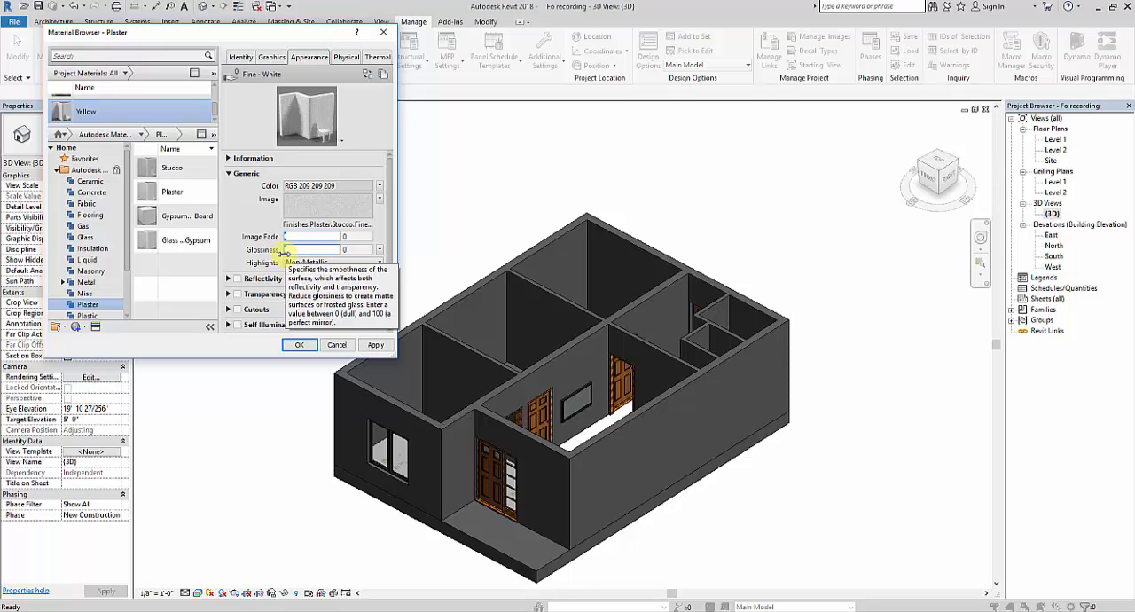
Step: Set the Yellow material's appearance color to PANTONE 123 C, lightened to RGB 255 213 83
click(327, 187)
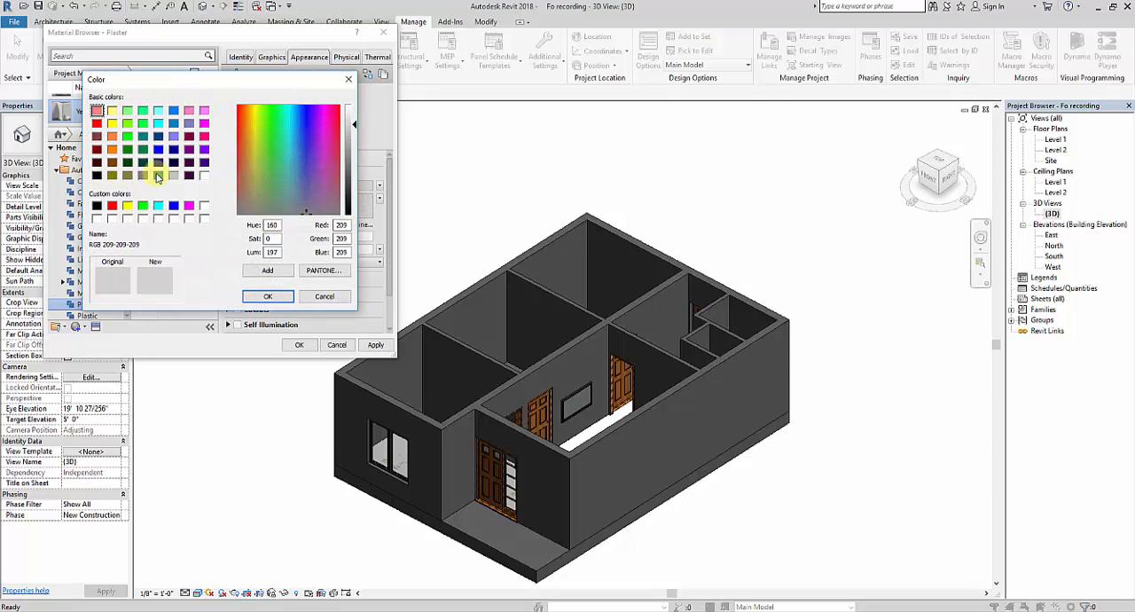
click(112, 111)
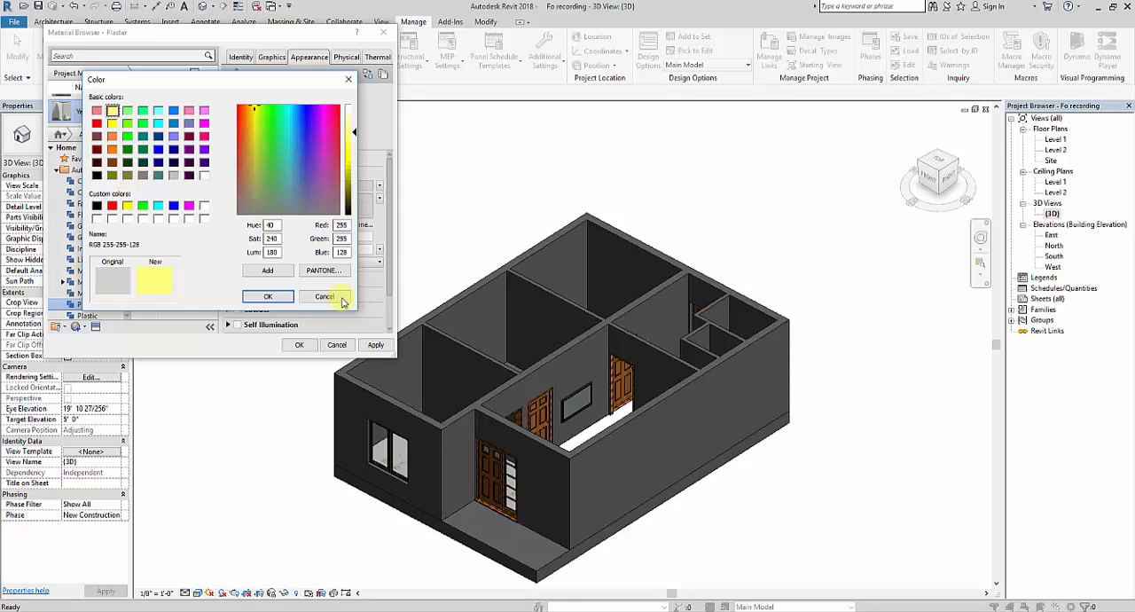
click(327, 271)
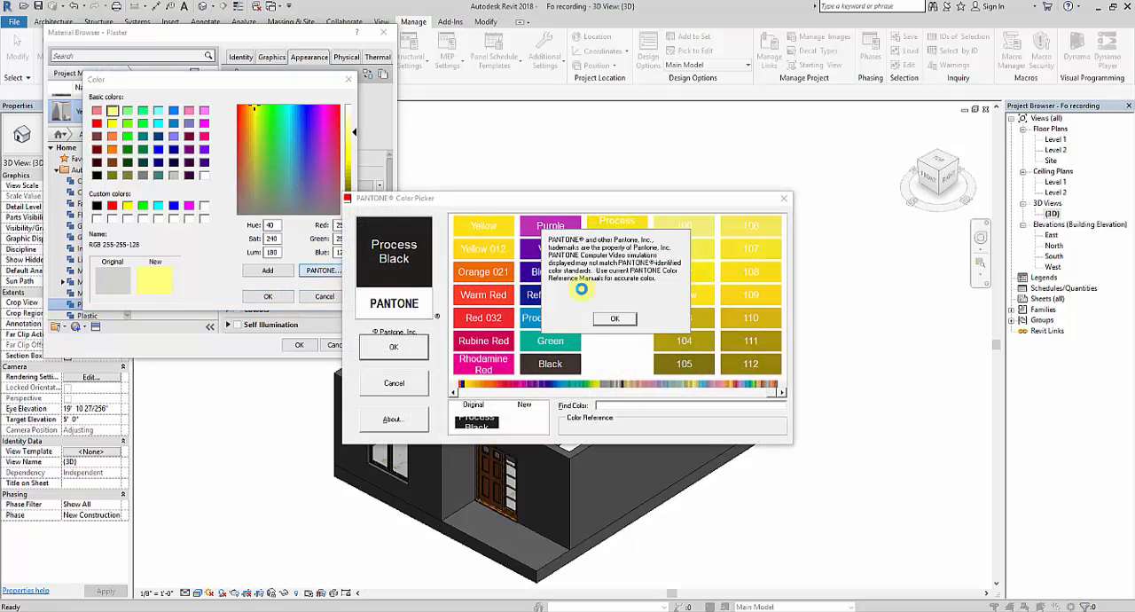
click(615, 321)
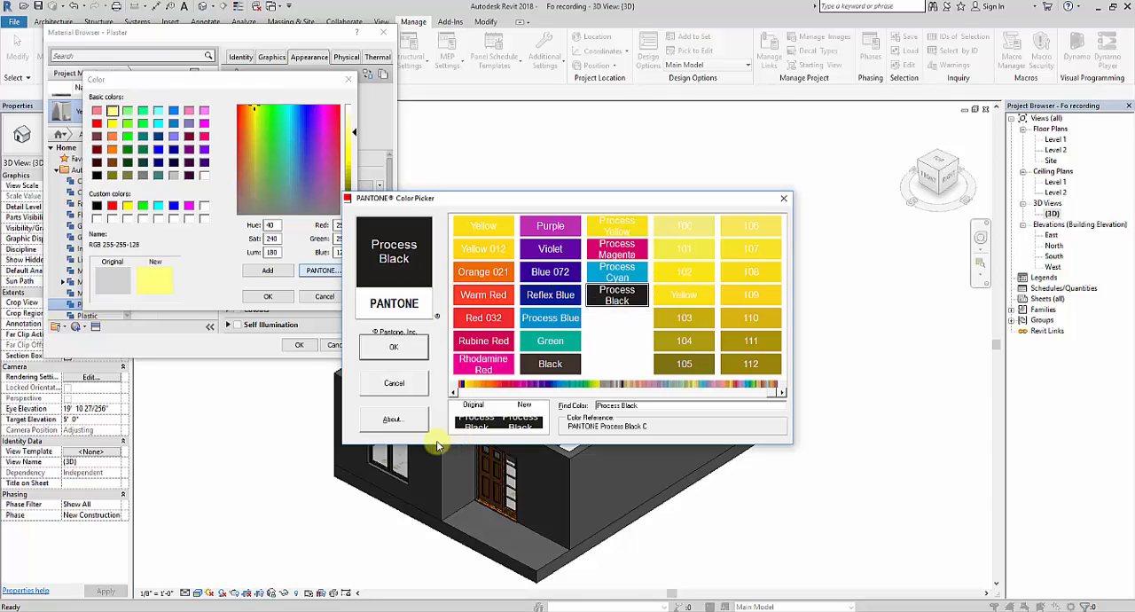
drag(778, 387, 478, 394)
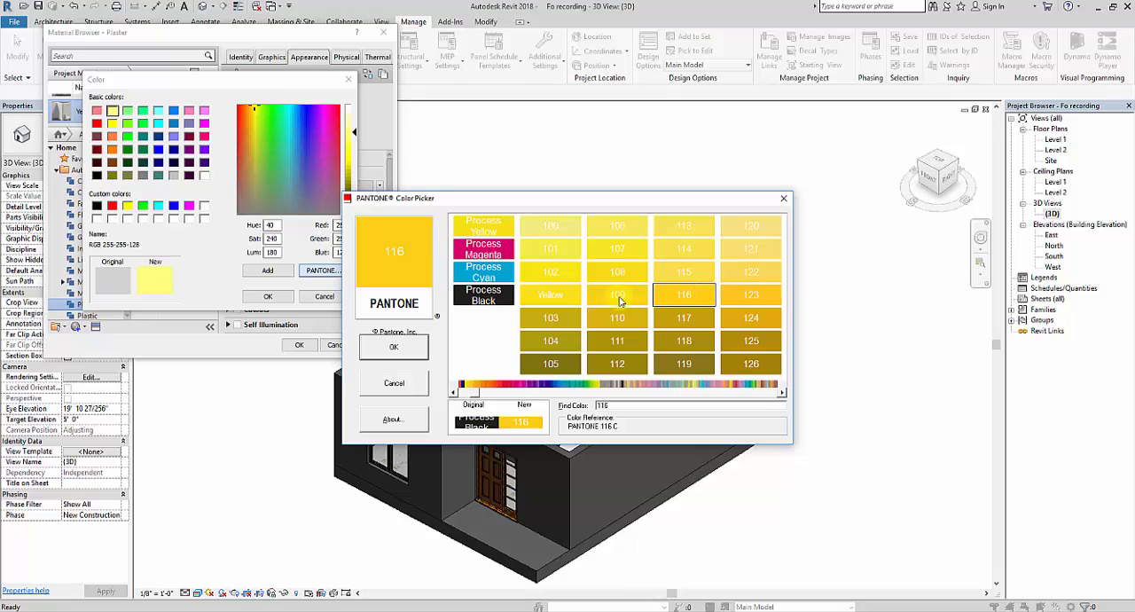
click(618, 298)
click(676, 298)
click(743, 319)
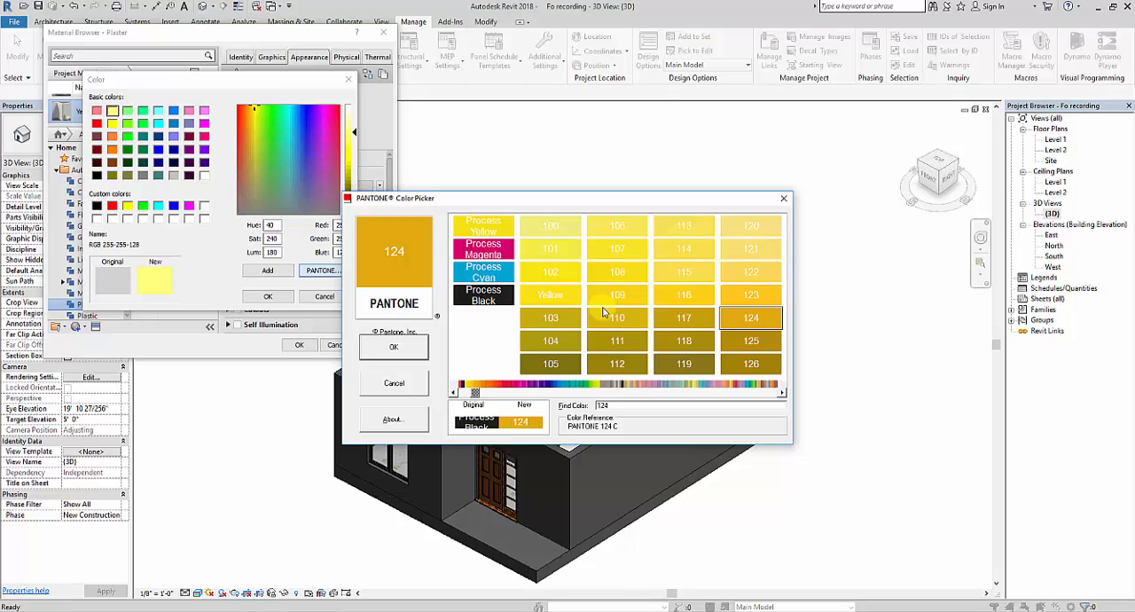
click(549, 296)
click(741, 301)
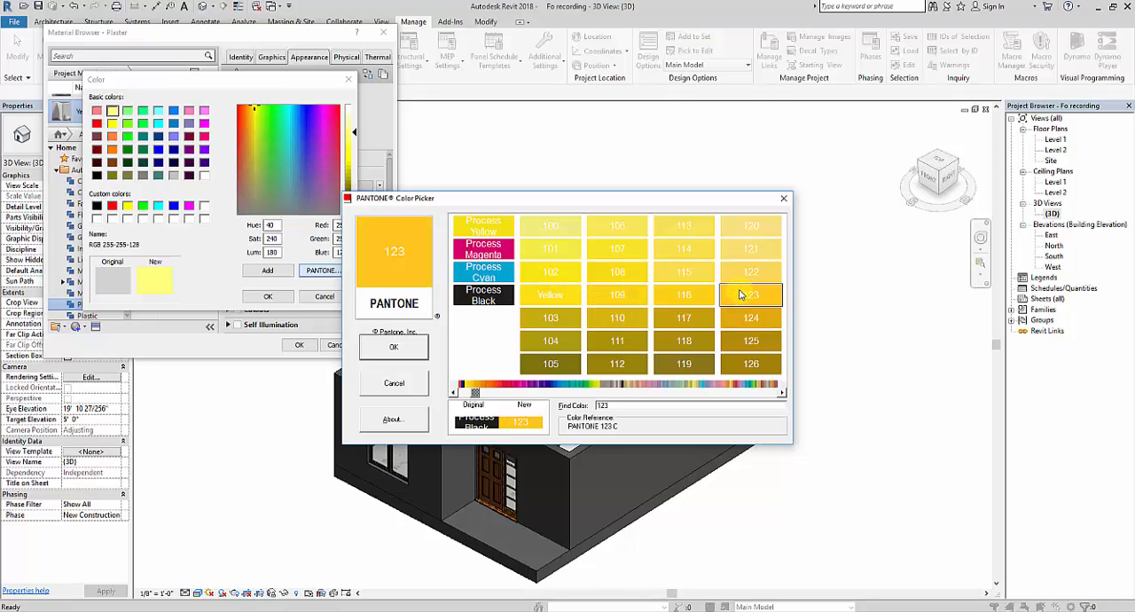
click(398, 347)
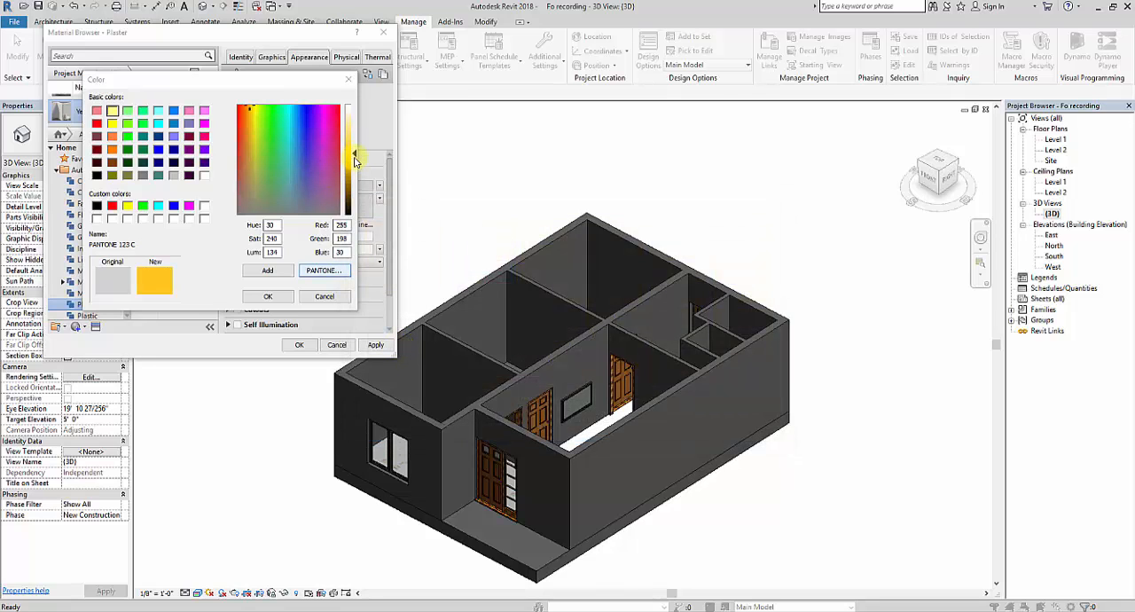
mouse_move(354, 160)
mouse_down()
mouse_move(355, 135)
mouse_move(354, 147)
mouse_up()
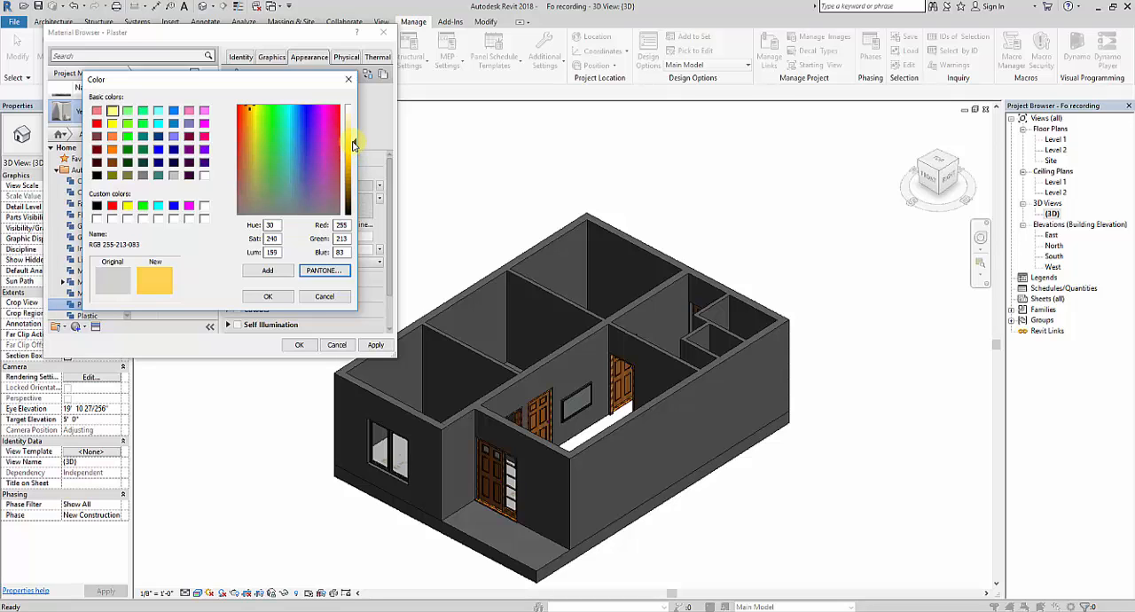
click(270, 295)
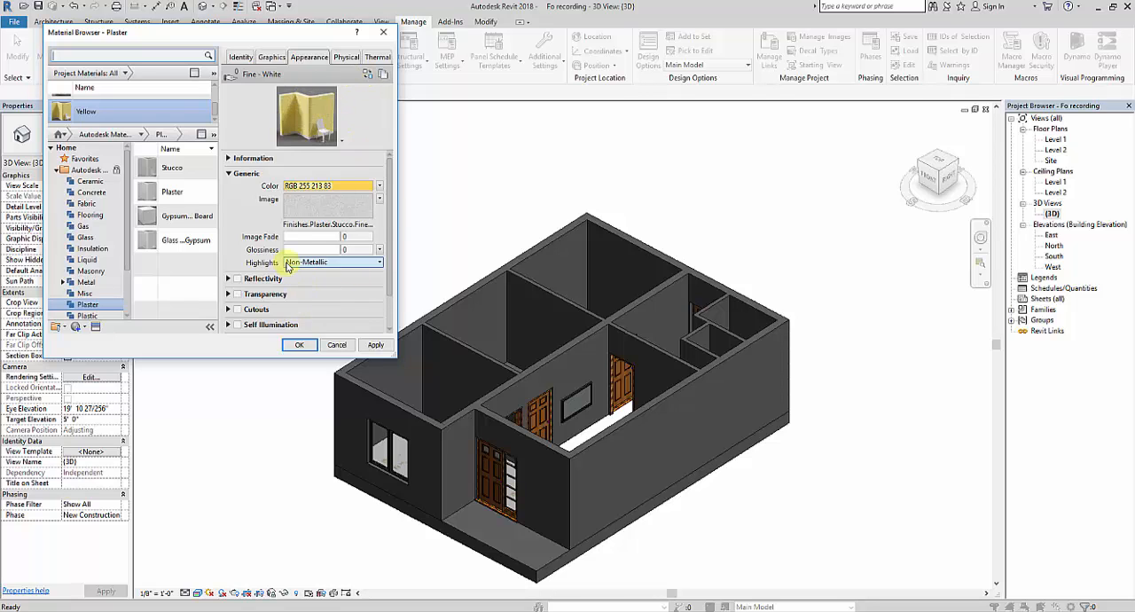
Step: Try image fade values of 100 and 43 on the Yellow material and return it to 0
click(287, 237)
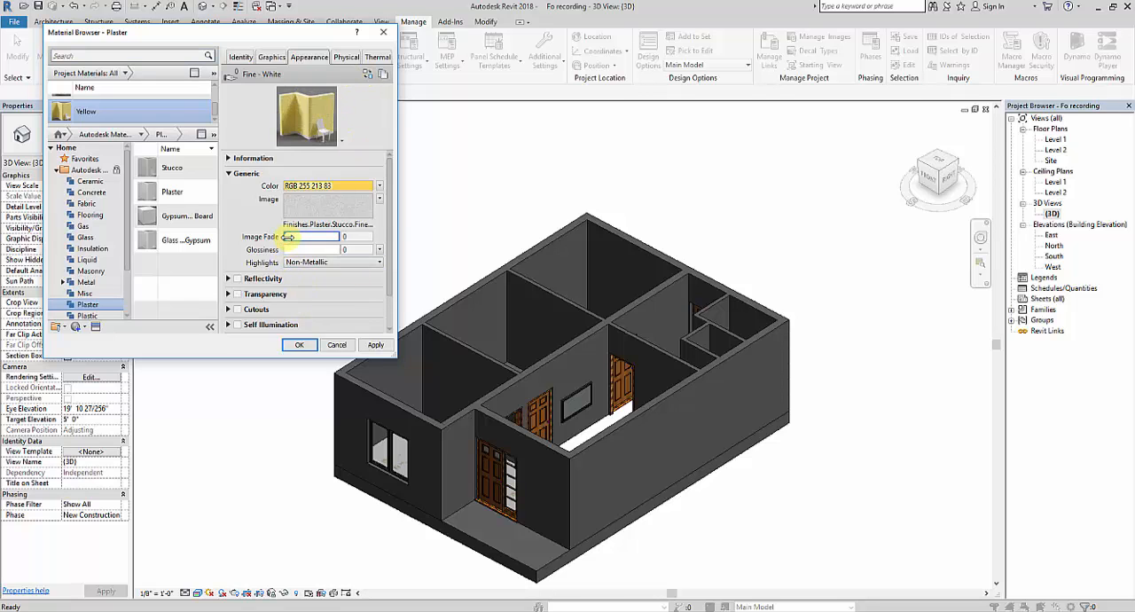
drag(289, 236, 352, 236)
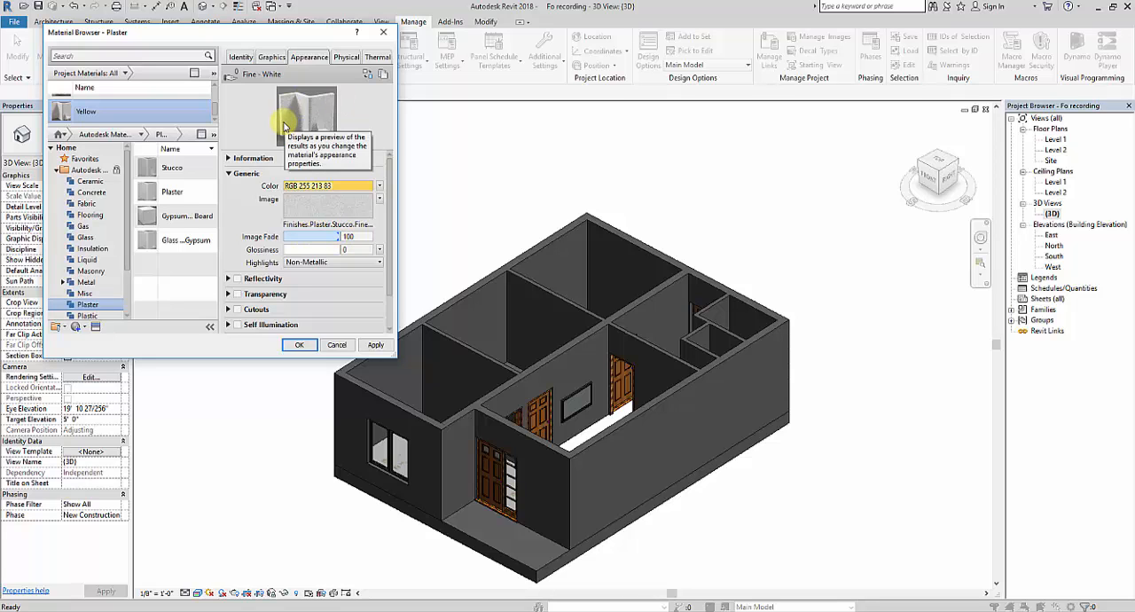
drag(341, 237, 241, 247)
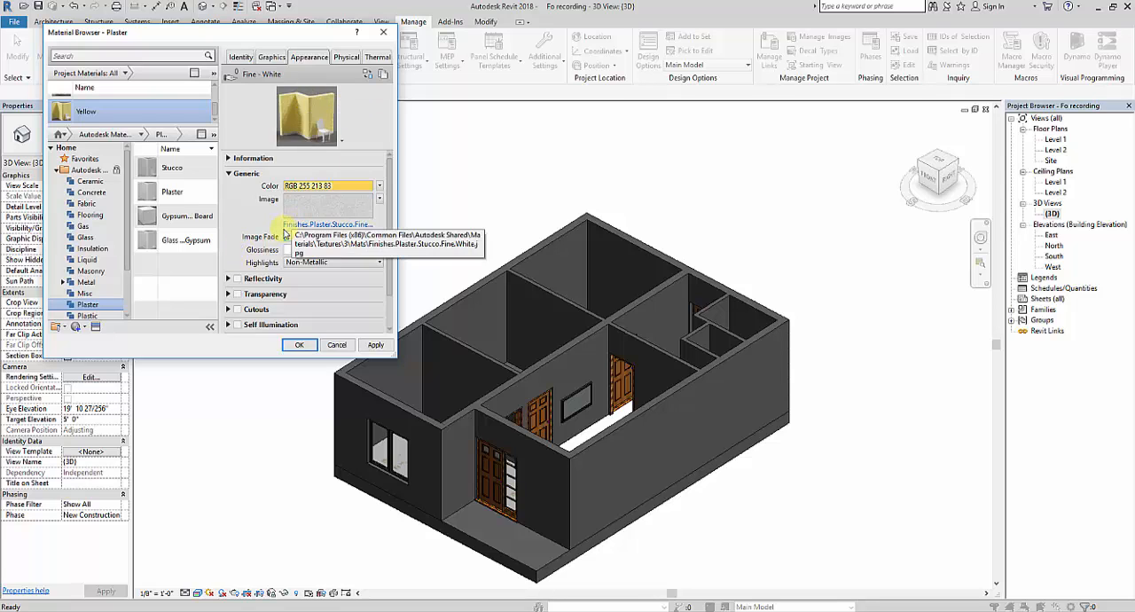
drag(288, 237, 308, 237)
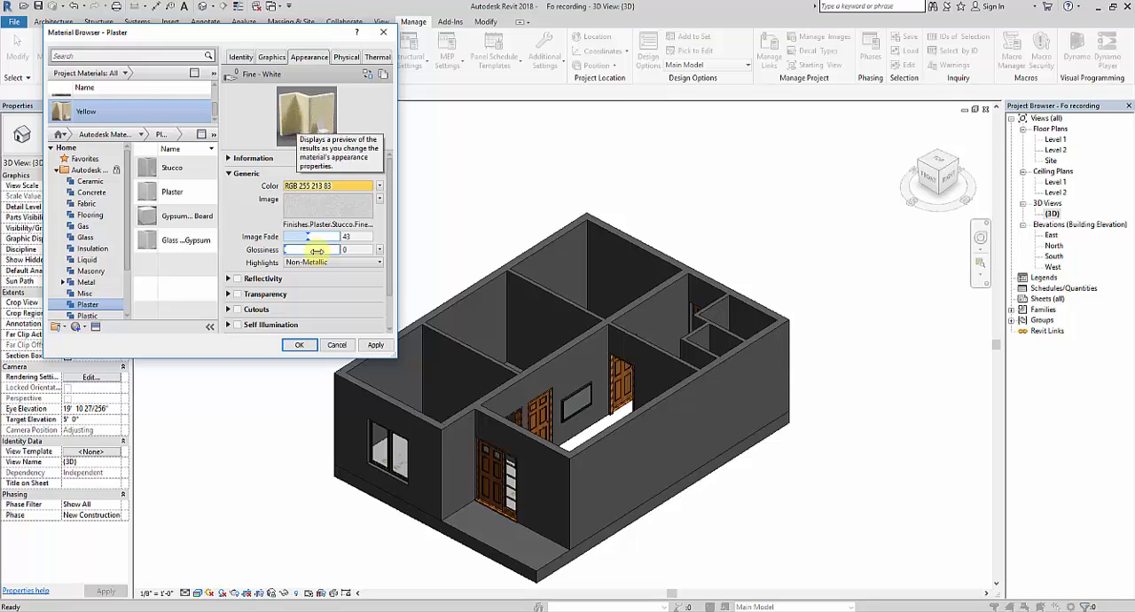
drag(308, 237, 222, 238)
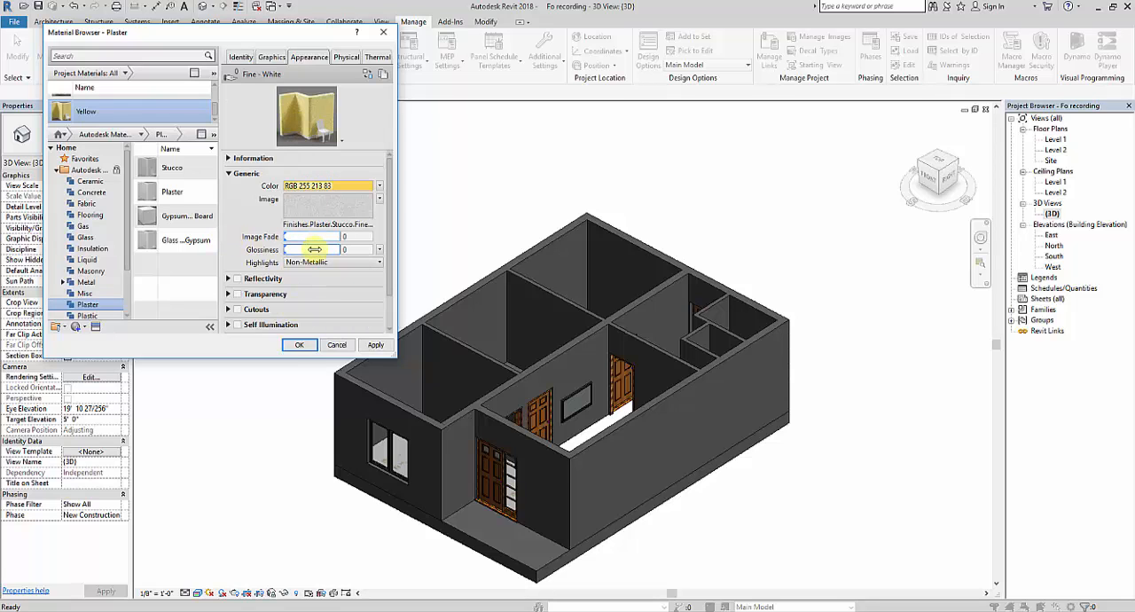
Step: Apply the Yellow material's changes and close the material editor
click(374, 345)
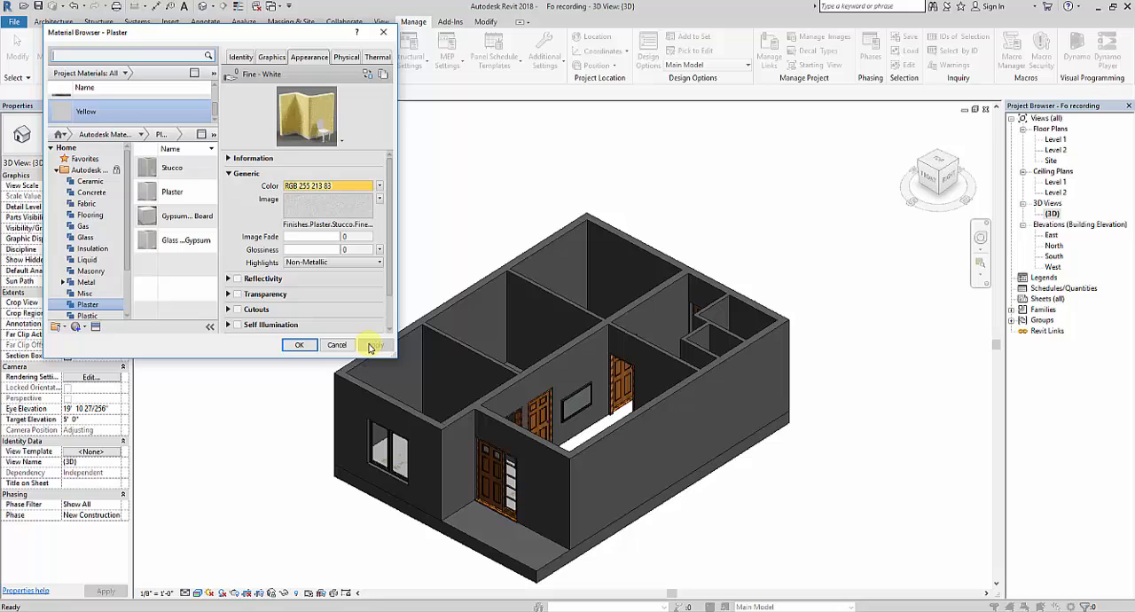
click(299, 345)
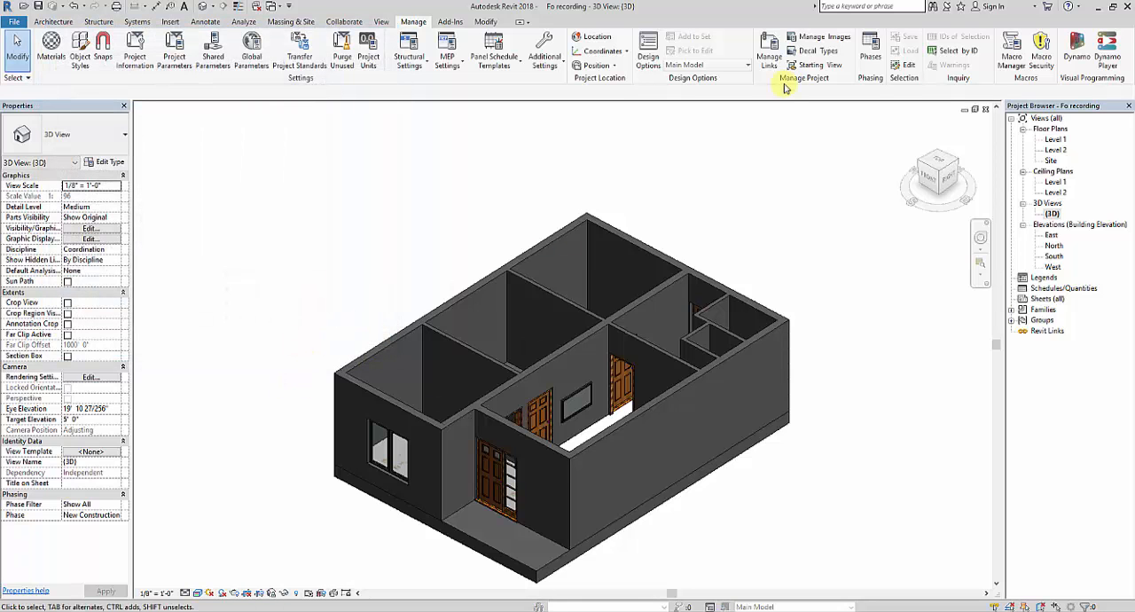
Step: Paint the outer face of the long exterior wall beside the living room with the Yellow material
click(499, 24)
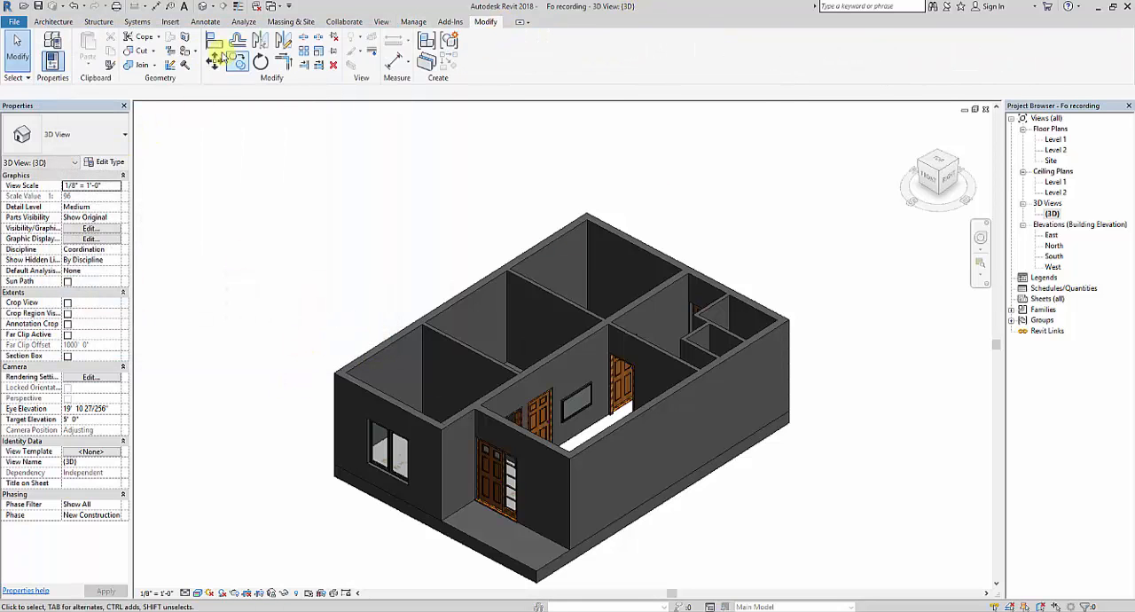
click(195, 50)
click(204, 70)
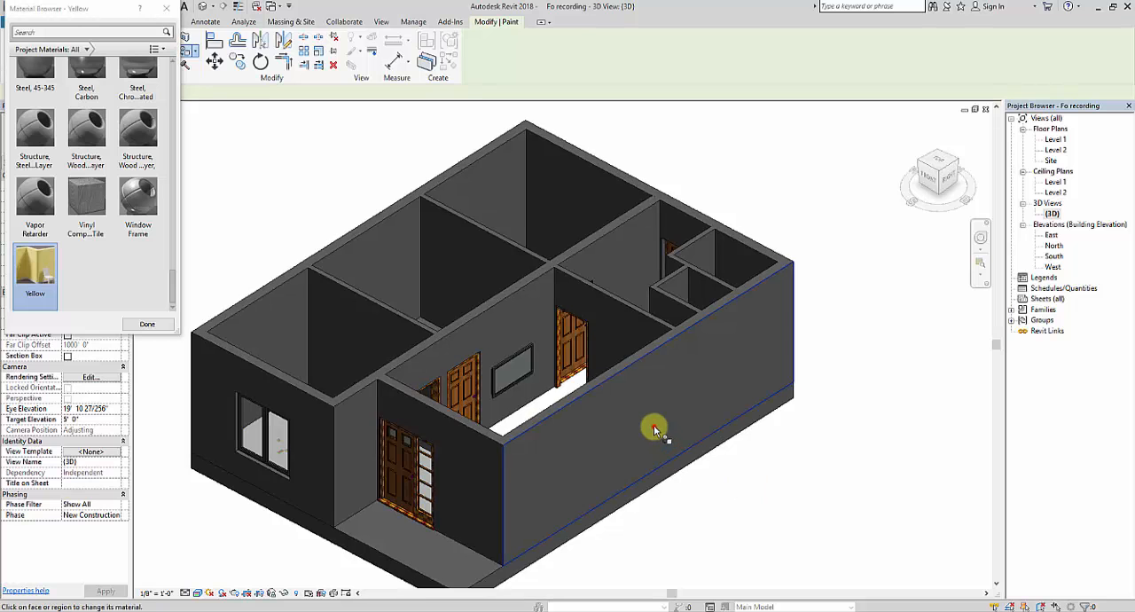
click(728, 422)
key(Escape)
shift+middle_drag(659, 524, 636, 458)
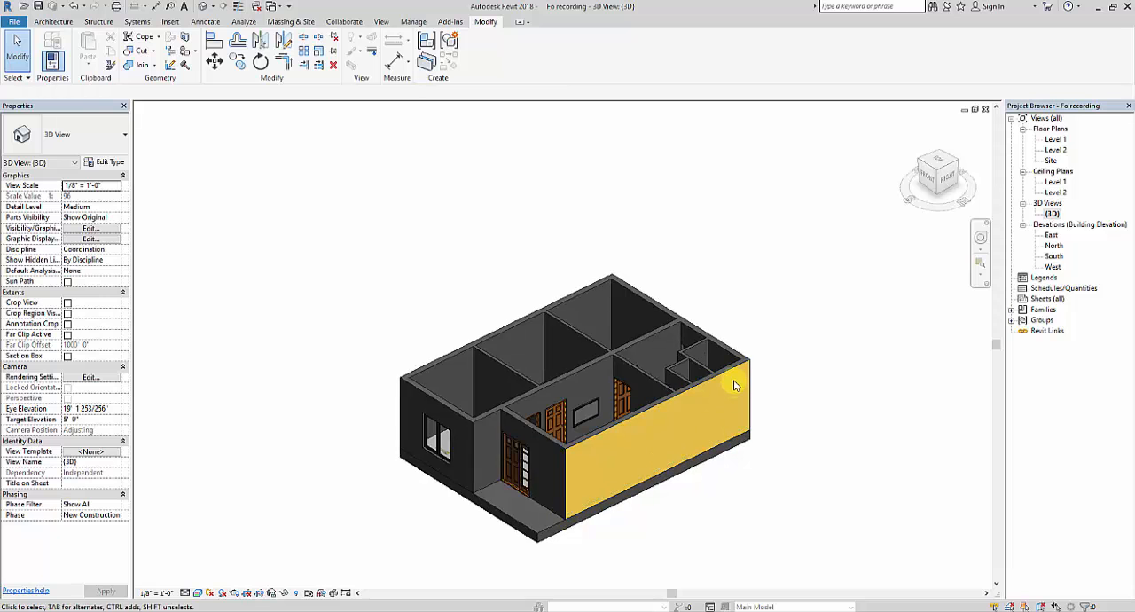
scroll(734, 379, up, 4)
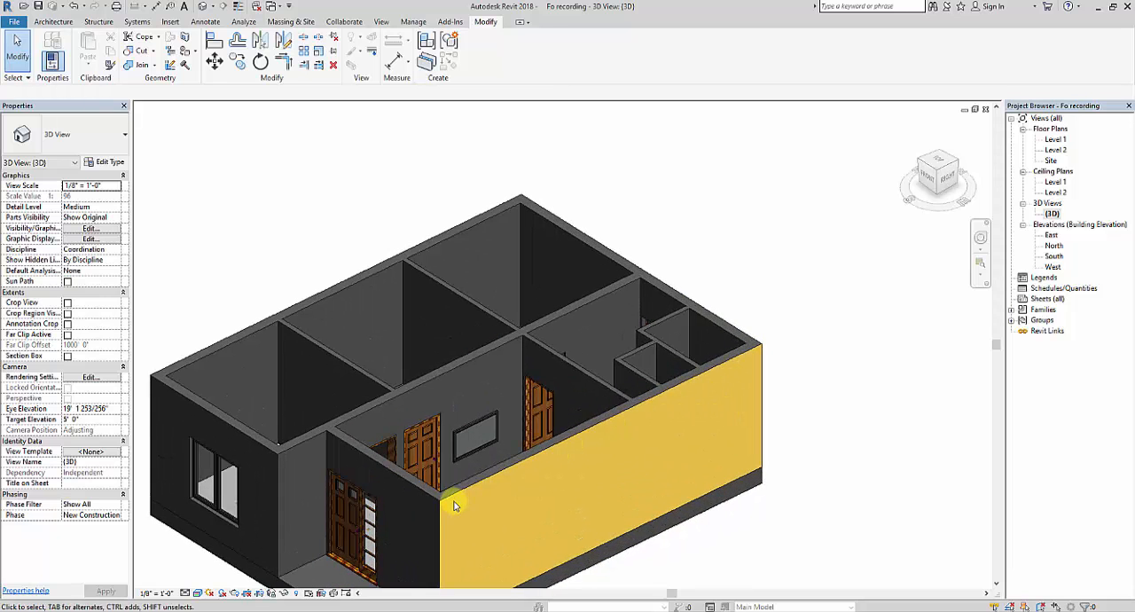
shift+middle_drag(456, 500, 478, 496)
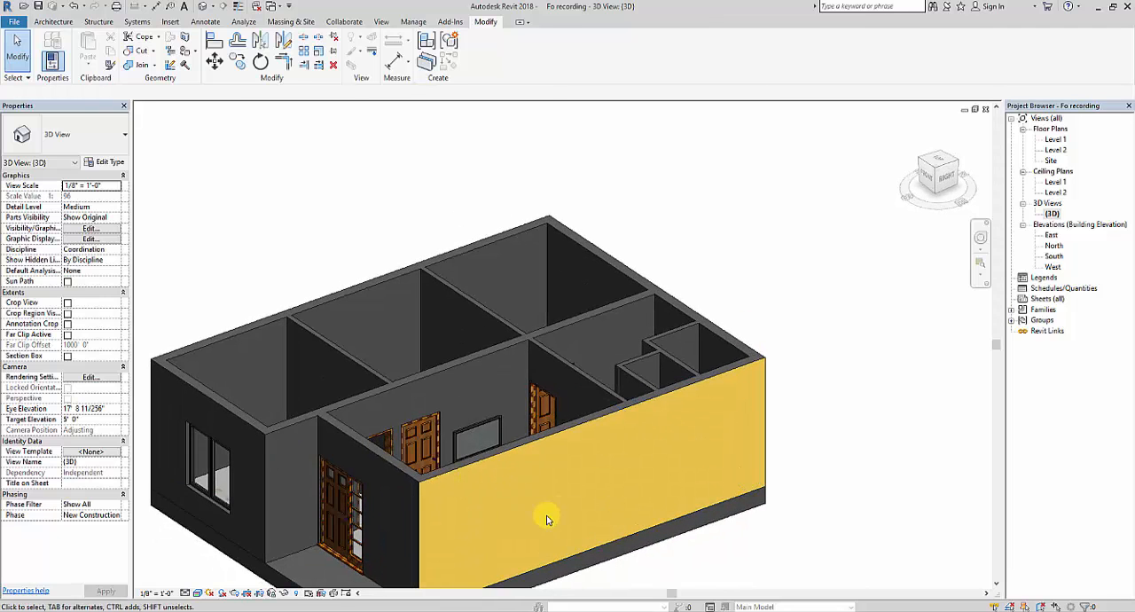
shift+middle_drag(575, 510, 573, 457)
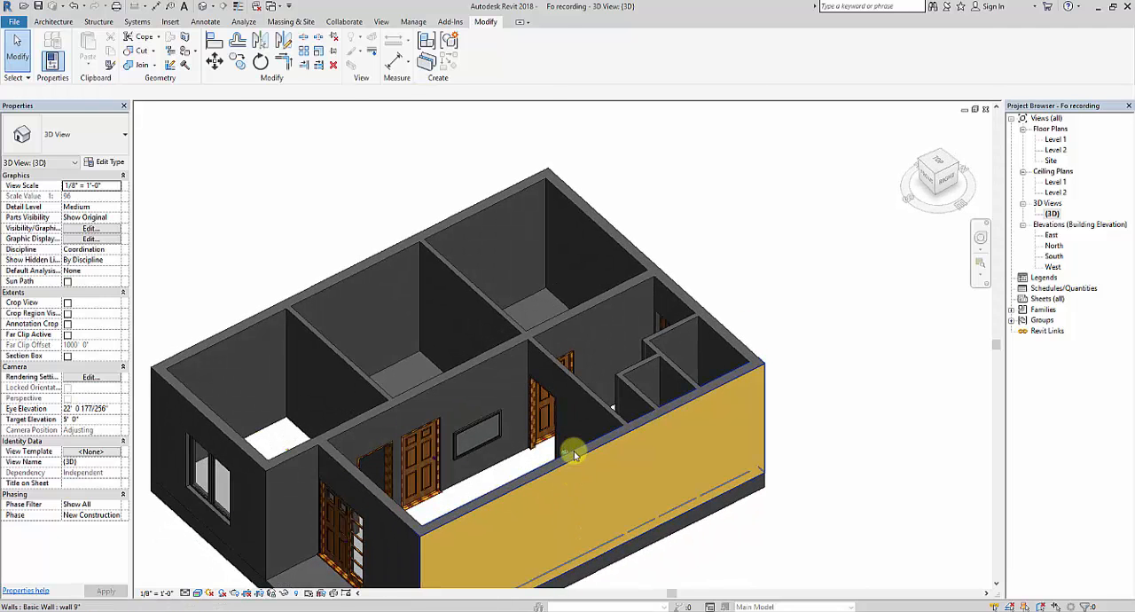
Step: Add another Plaster material from the Autodesk library's Plaster category to the project and rename it Violet
shift+middle_drag(525, 486, 647, 362)
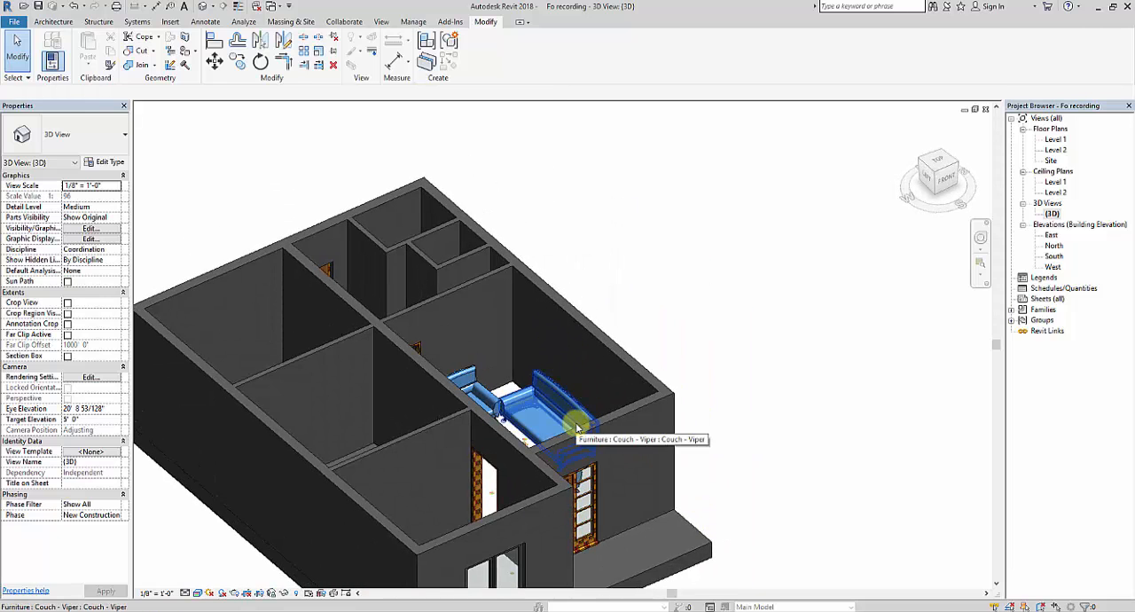
click(415, 22)
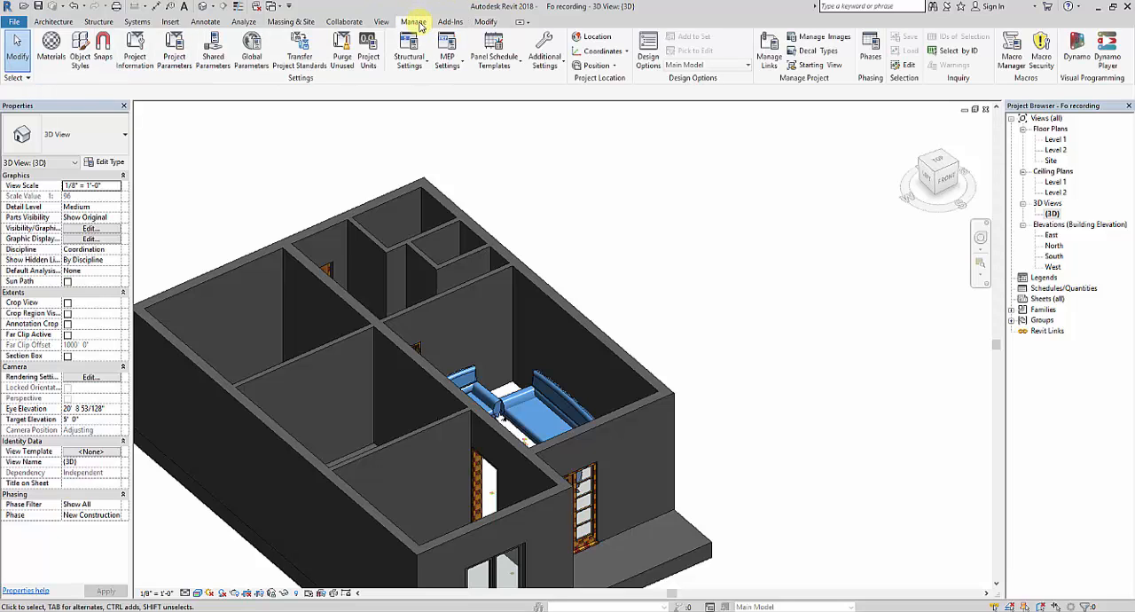
click(51, 48)
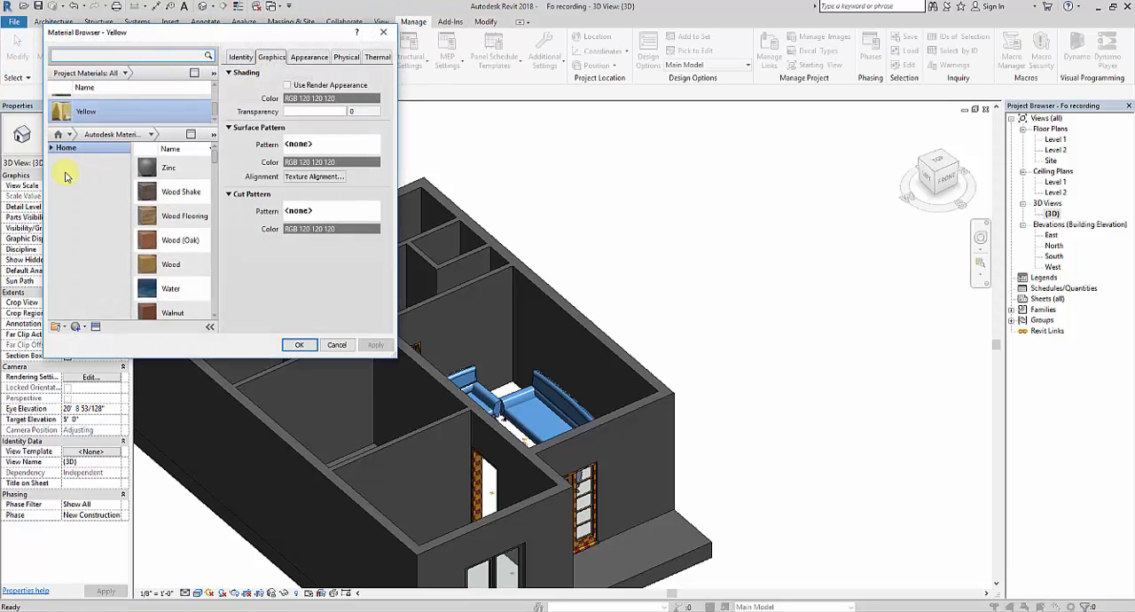
click(51, 147)
click(56, 169)
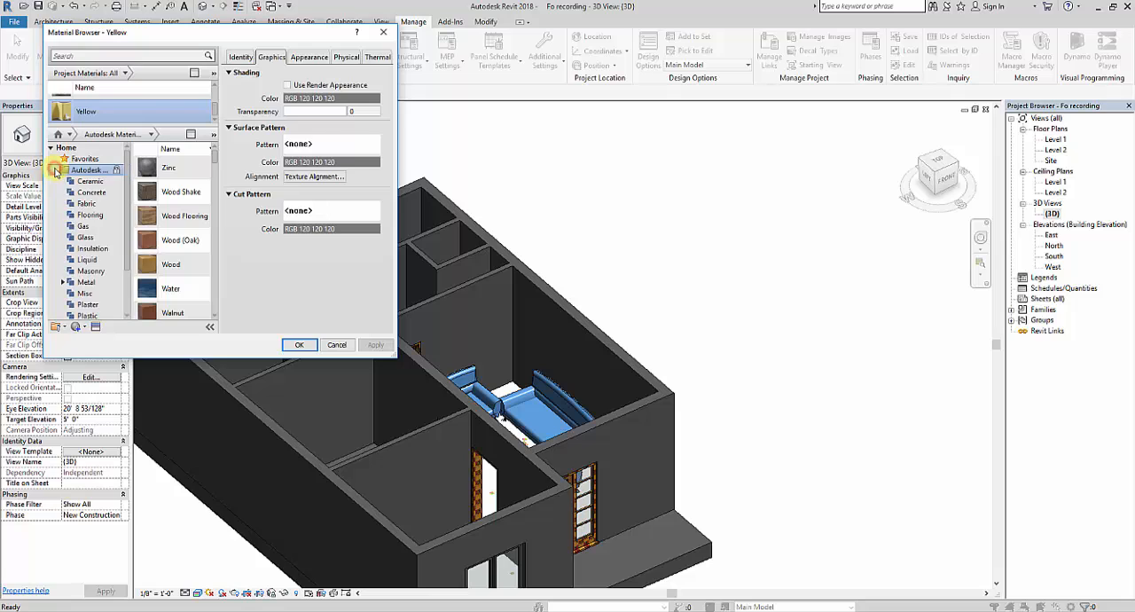
click(95, 307)
mouse_move(210, 194)
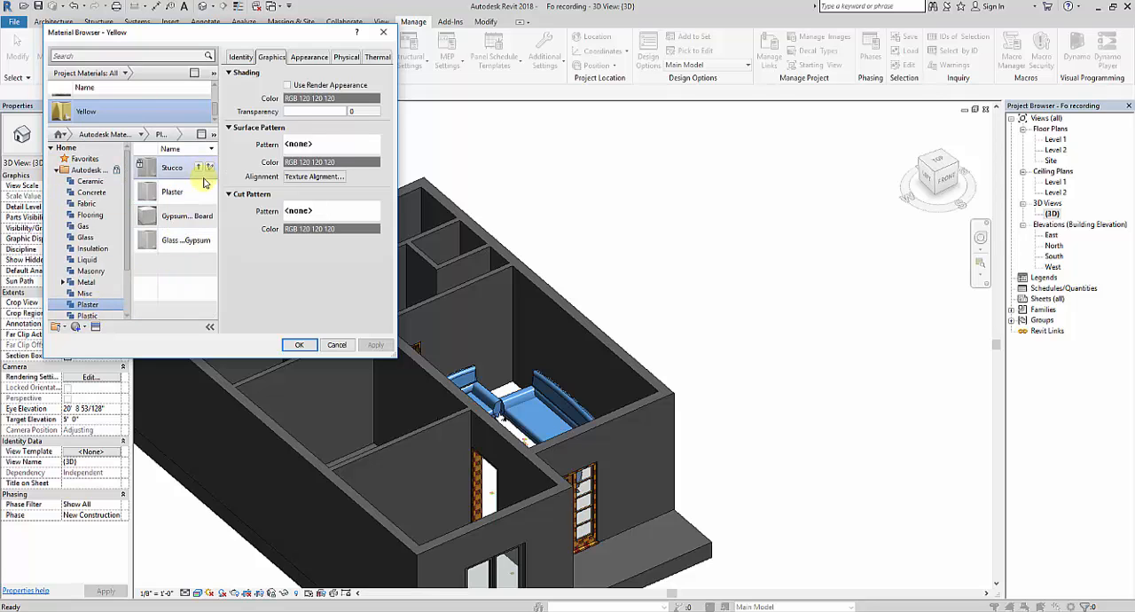
click(210, 193)
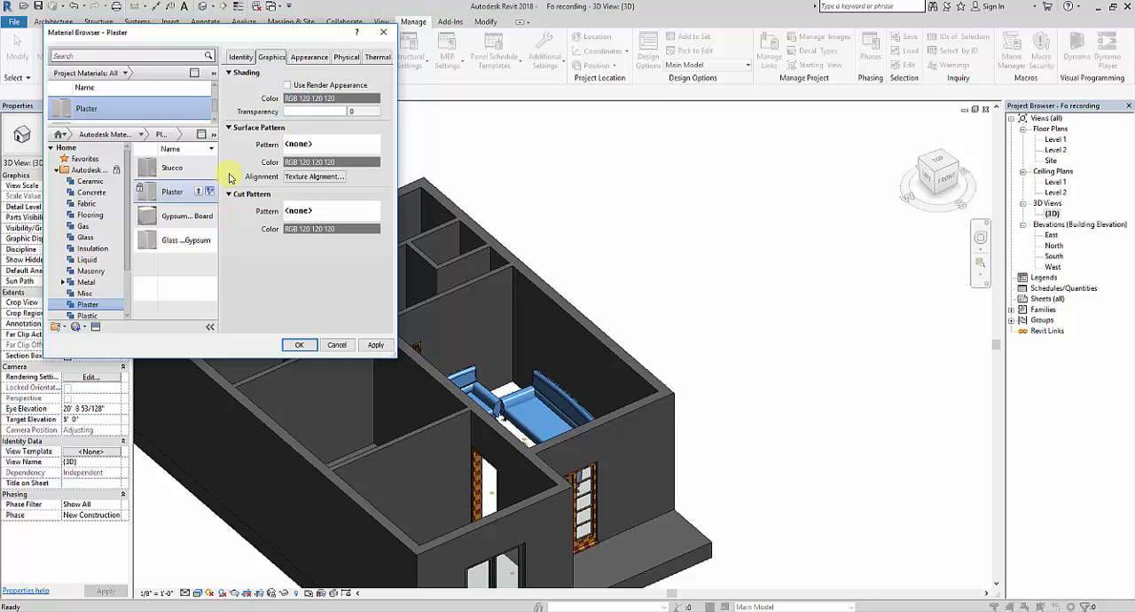
click(239, 59)
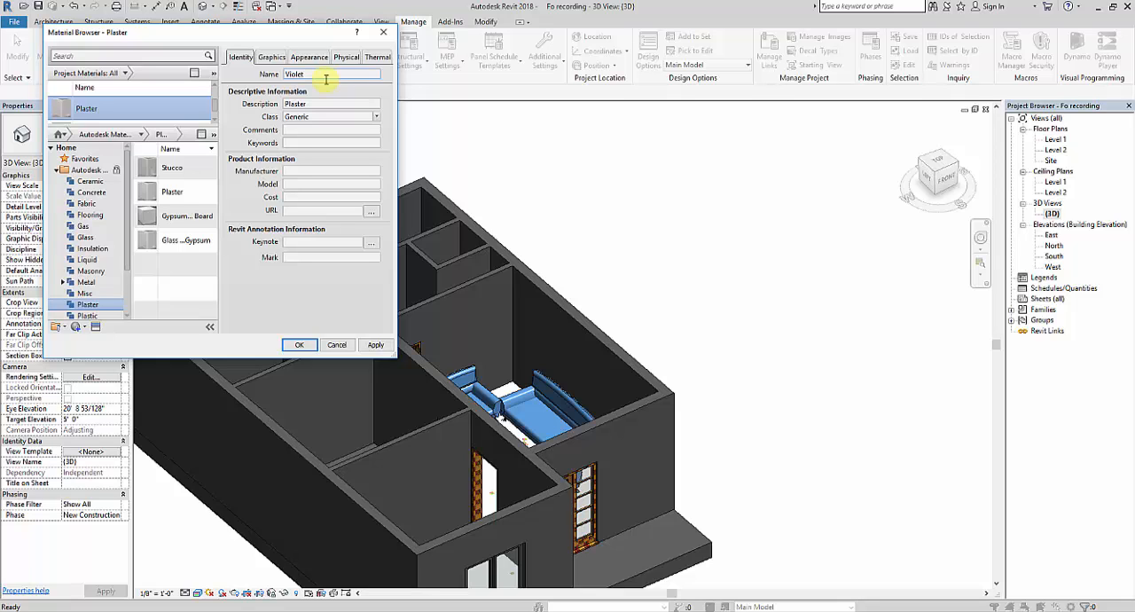
Step: Set the Violet material's appearance color to RGB 154 53 255, apply the change and close the material editor
click(309, 59)
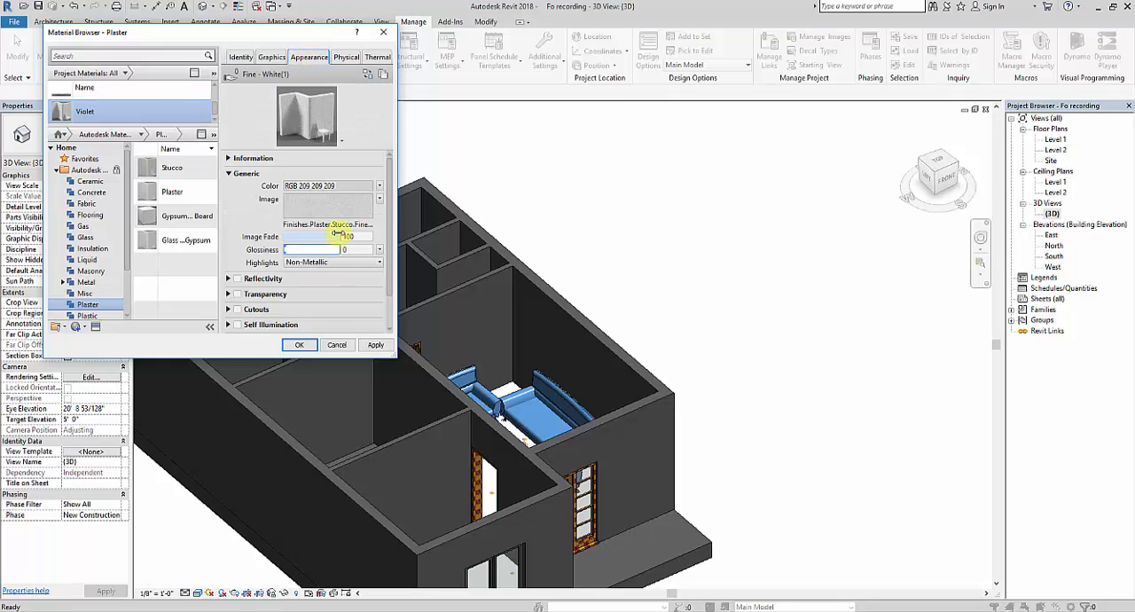
click(320, 188)
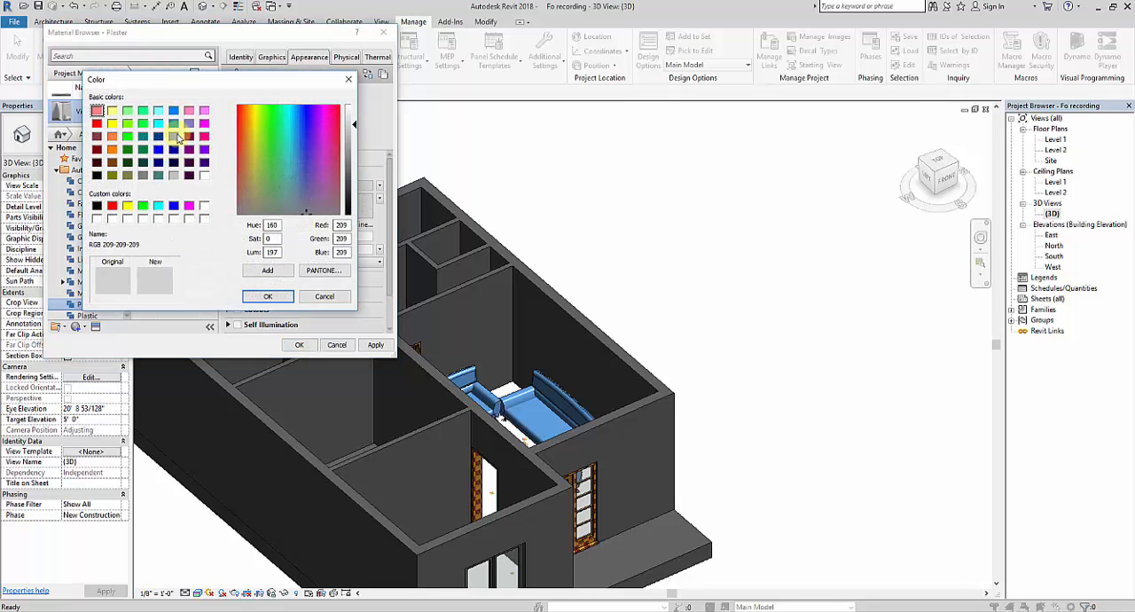
click(173, 125)
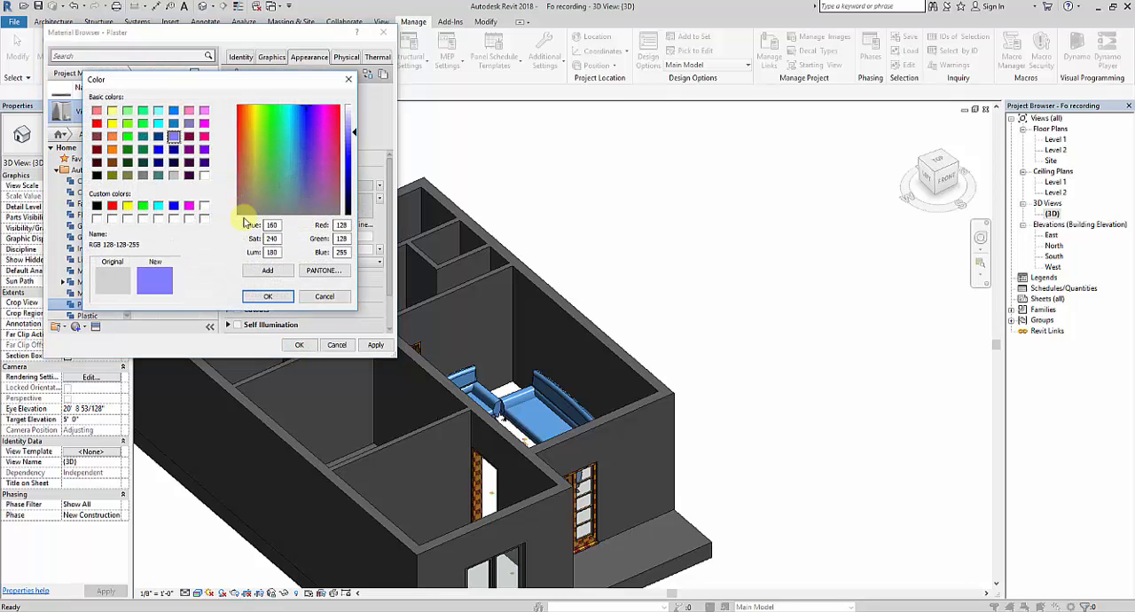
click(205, 162)
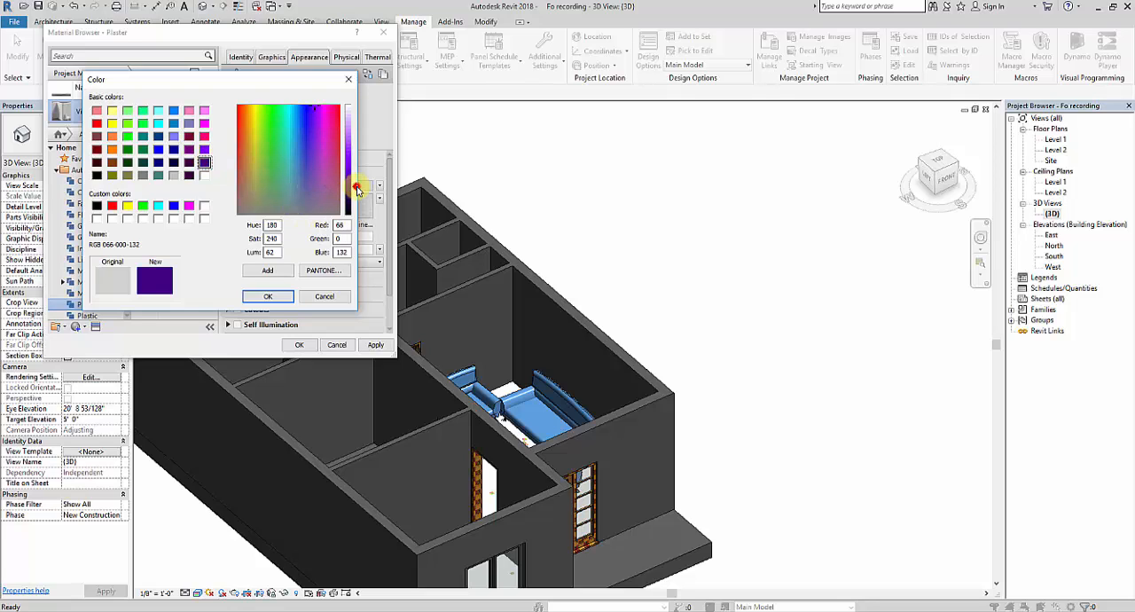
drag(358, 188, 357, 173)
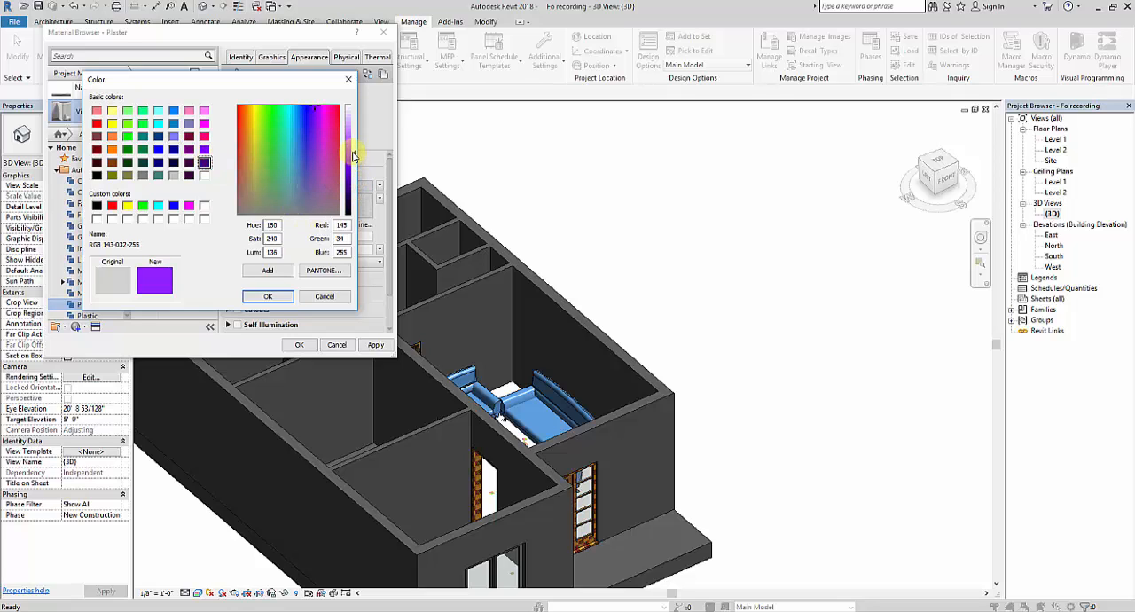
click(267, 298)
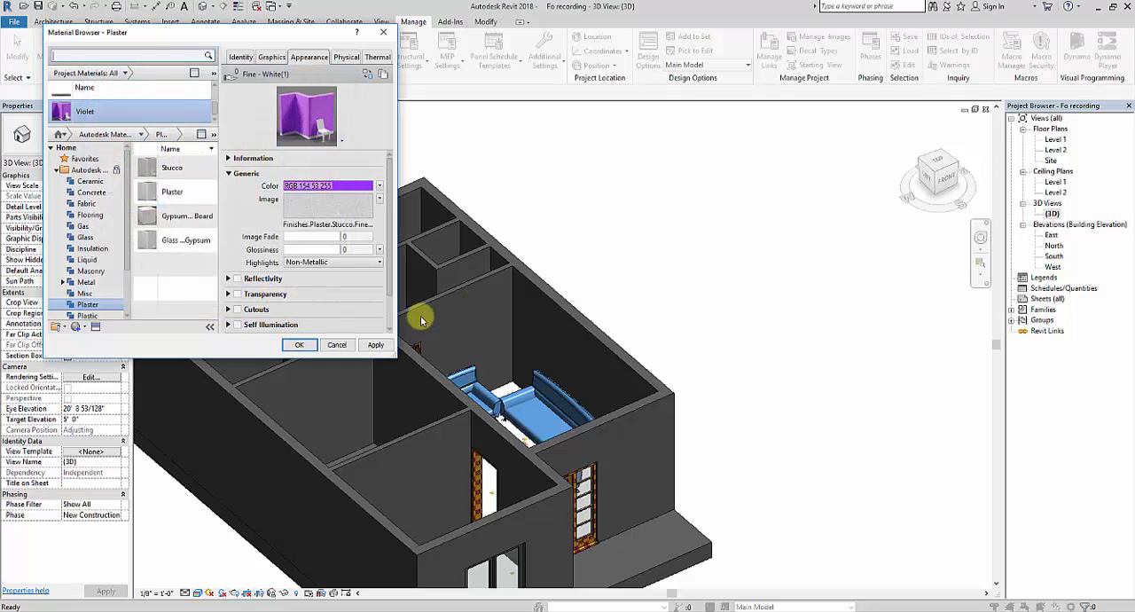
click(377, 345)
click(297, 345)
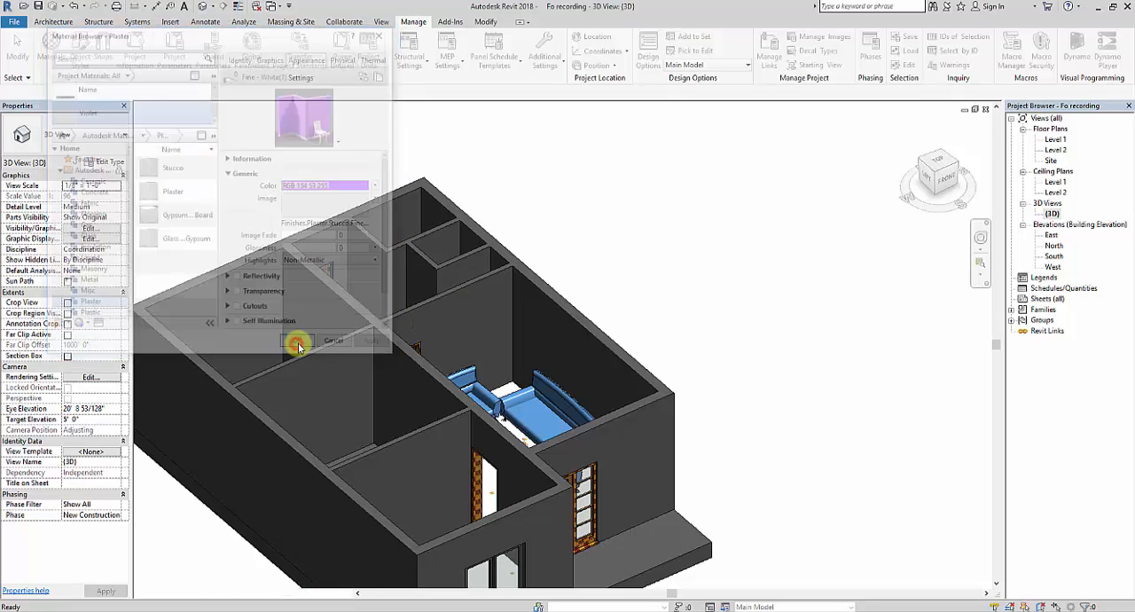
Step: Paint the interior face of the long, unsplit wall behind the sofa with the Violet material and examine its extent
click(498, 21)
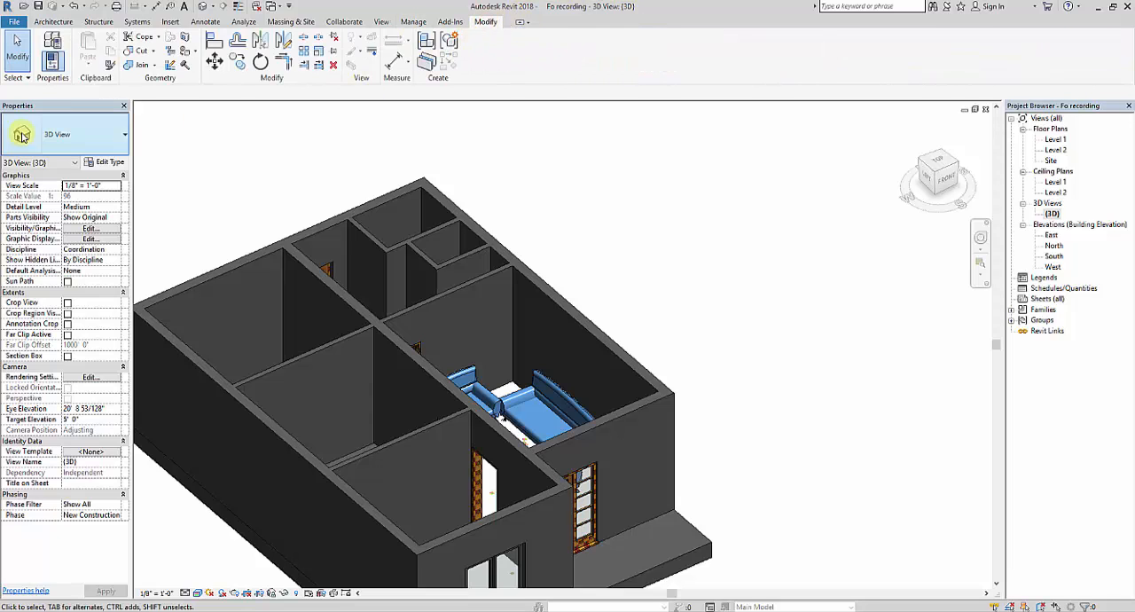
click(194, 52)
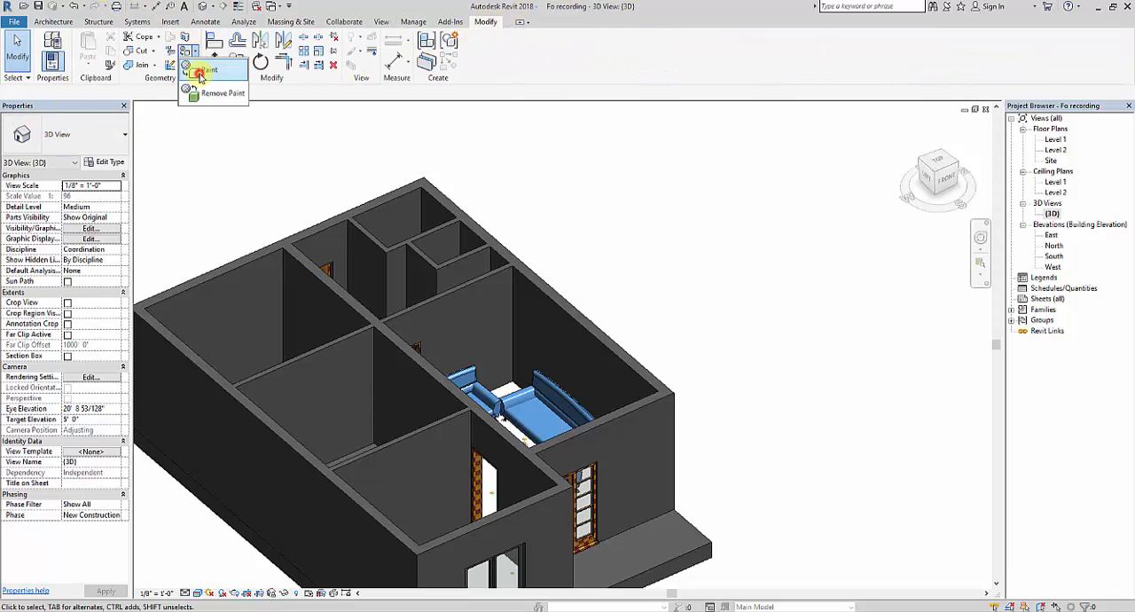
click(200, 75)
click(142, 202)
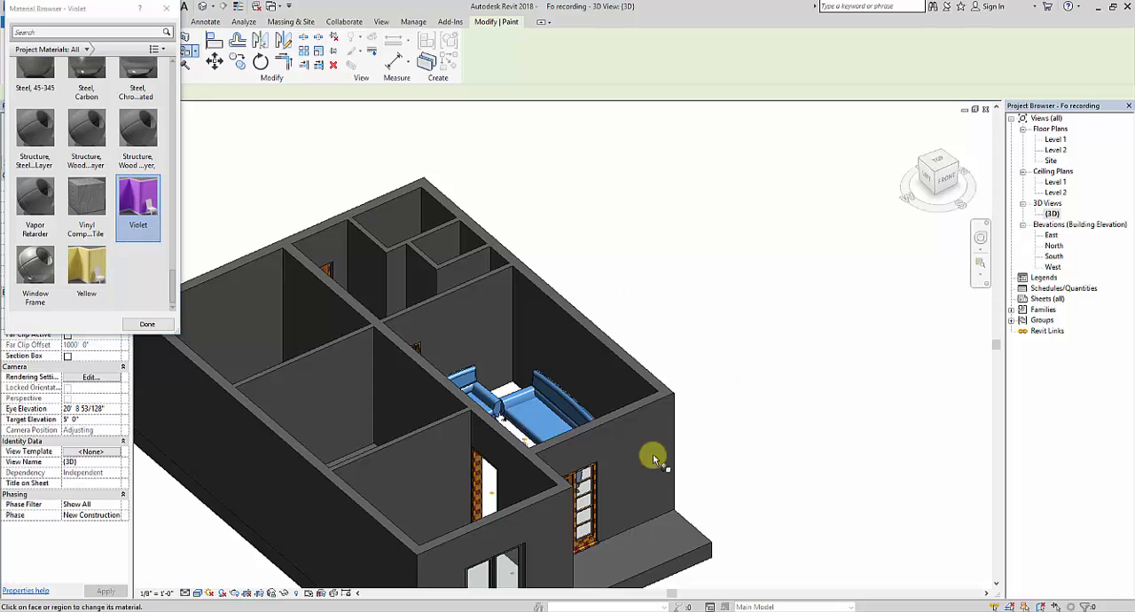
shift+middle_drag(575, 431, 619, 436)
click(612, 323)
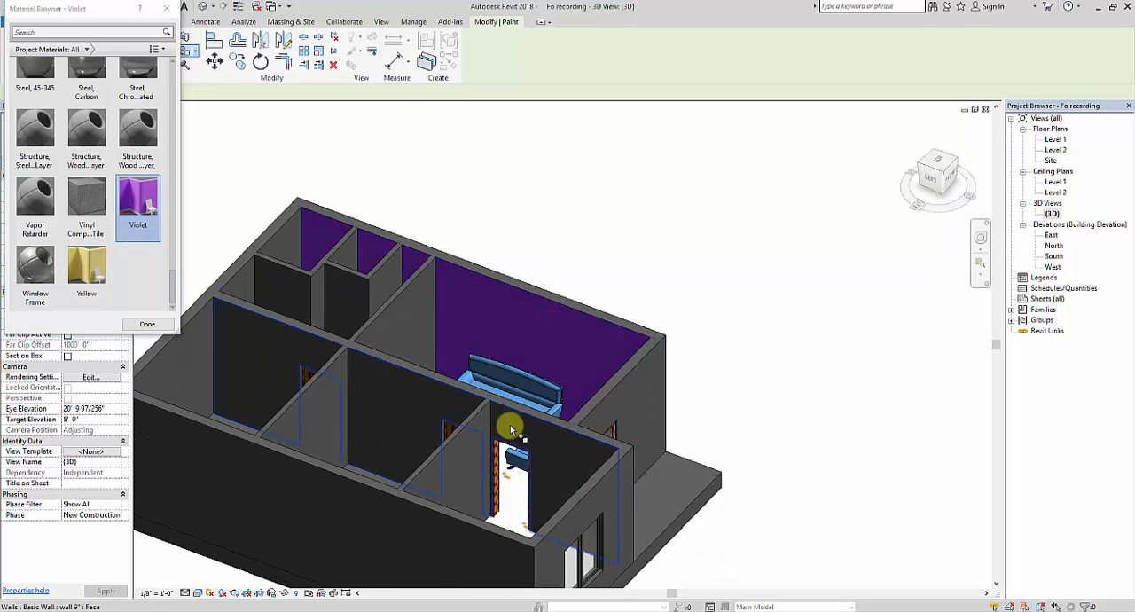
mouse_move(507, 426)
shift+middle_down()
mouse_move(481, 477)
mouse_move(544, 486)
mouse_move(754, 417)
mouse_move(755, 457)
mouse_move(722, 500)
mouse_move(701, 505)
shift+middle_up()
scroll(249, 360, up, 5)
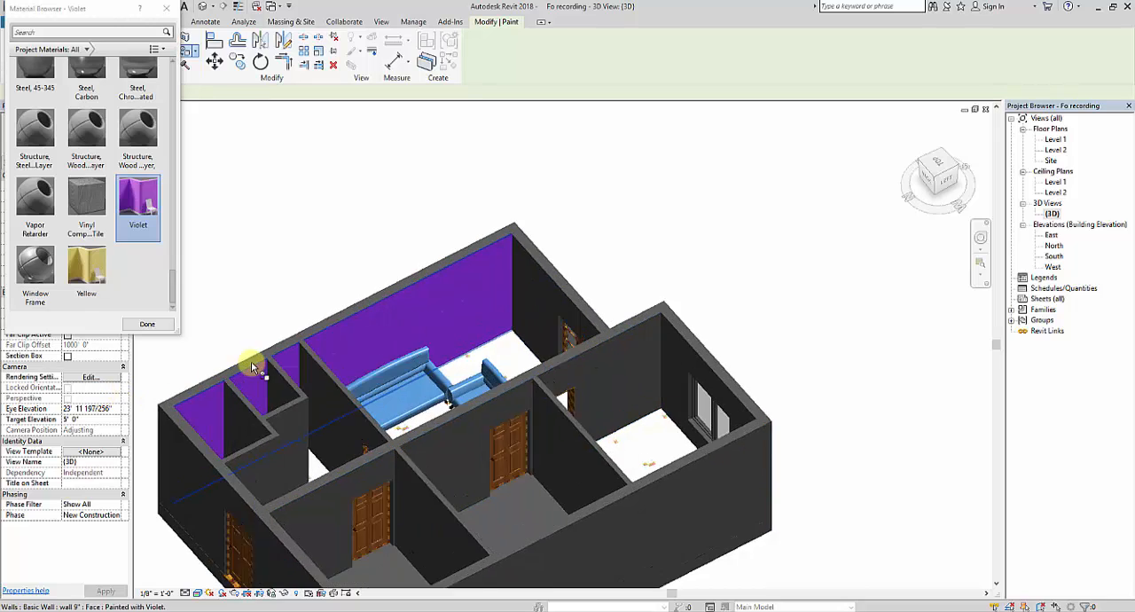
scroll(484, 326, down, 3)
shift+middle_drag(793, 385, 596, 397)
scroll(548, 233, down, 3)
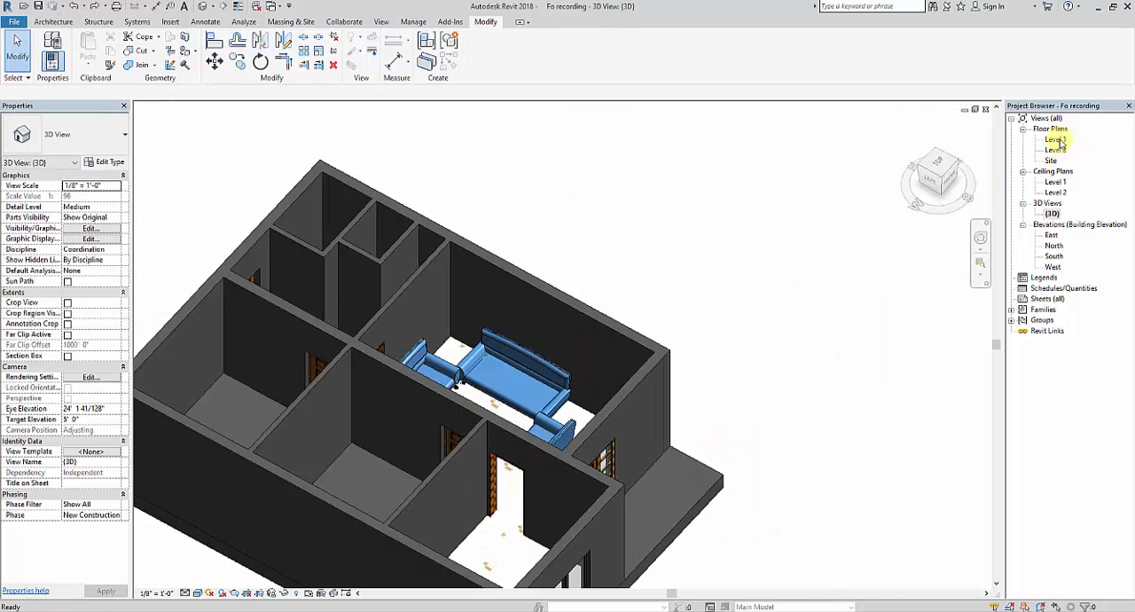
Step: Split the long exterior wall in the Level 1 floor plan in line with the living-room face of the partition
double_click(1060, 141)
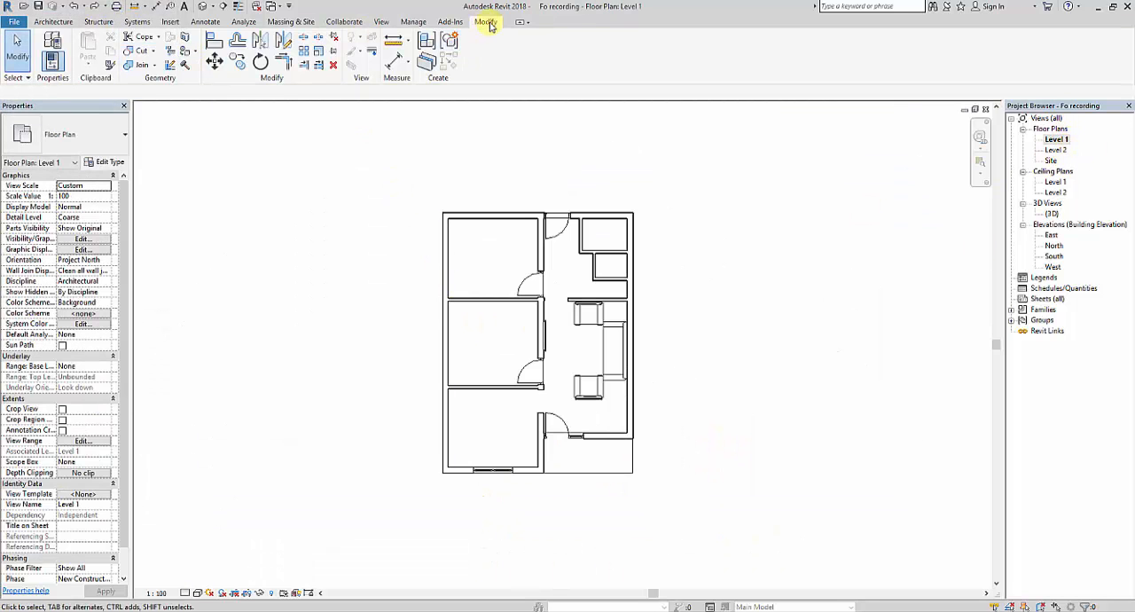
click(304, 40)
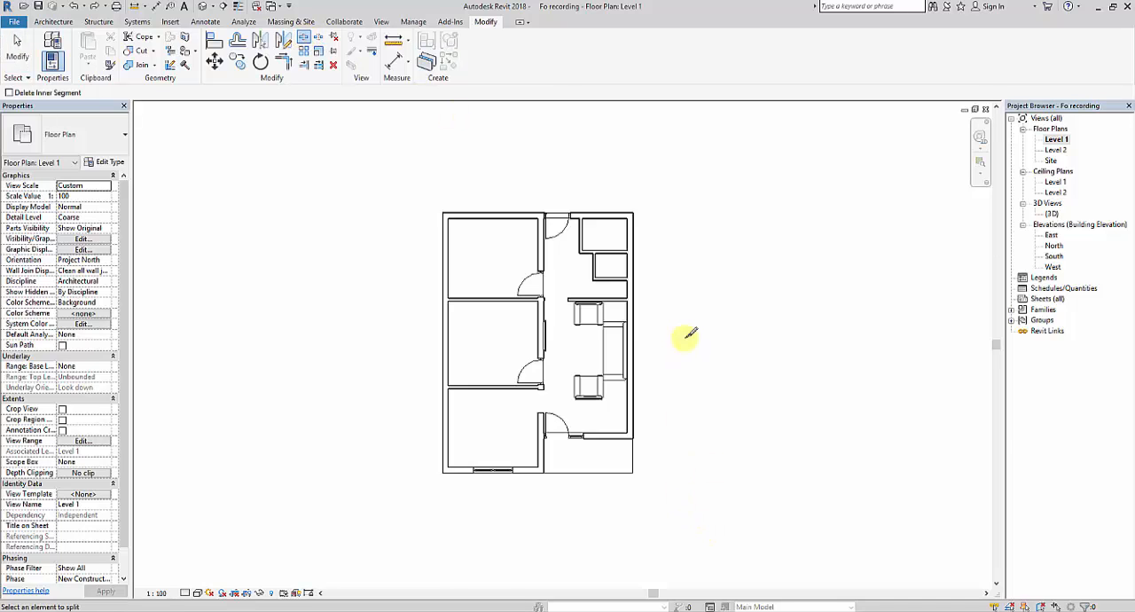
scroll(634, 299, up, 5)
scroll(599, 323, up, 2)
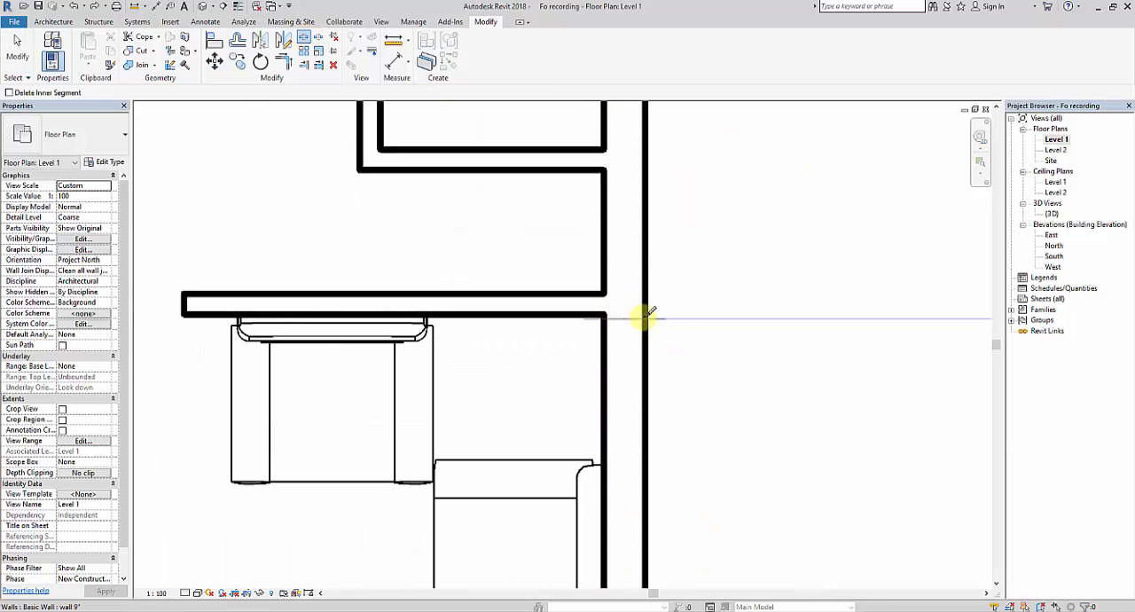
click(647, 315)
key(Escape)
key(Escape)
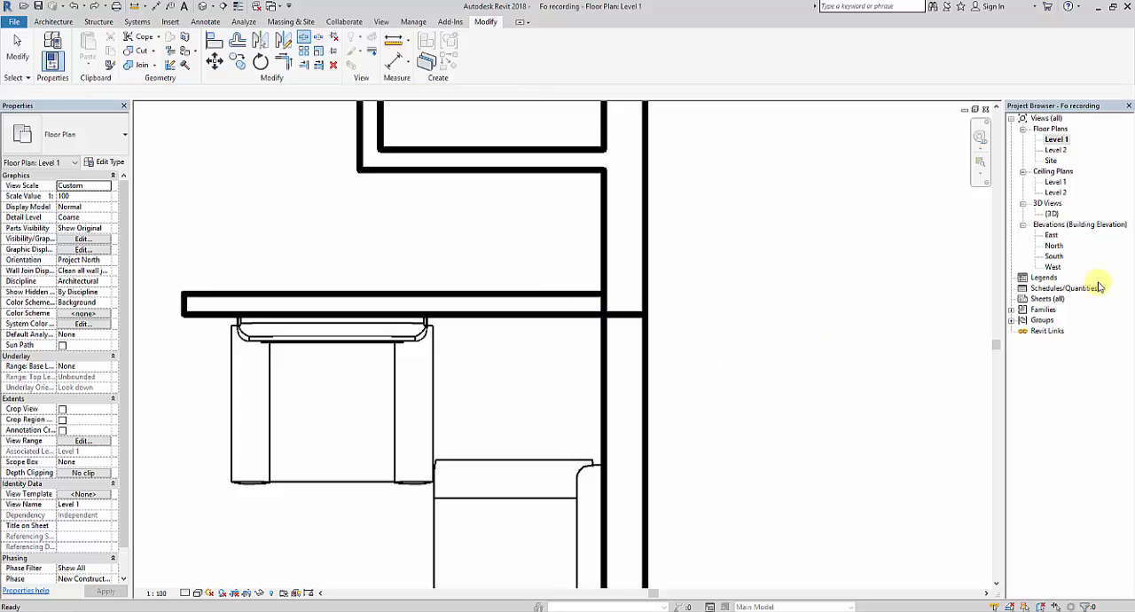
Step: Paint only the living-room segment's interior wall face behind the sofa with the Violet material in the 3D view
double_click(1049, 216)
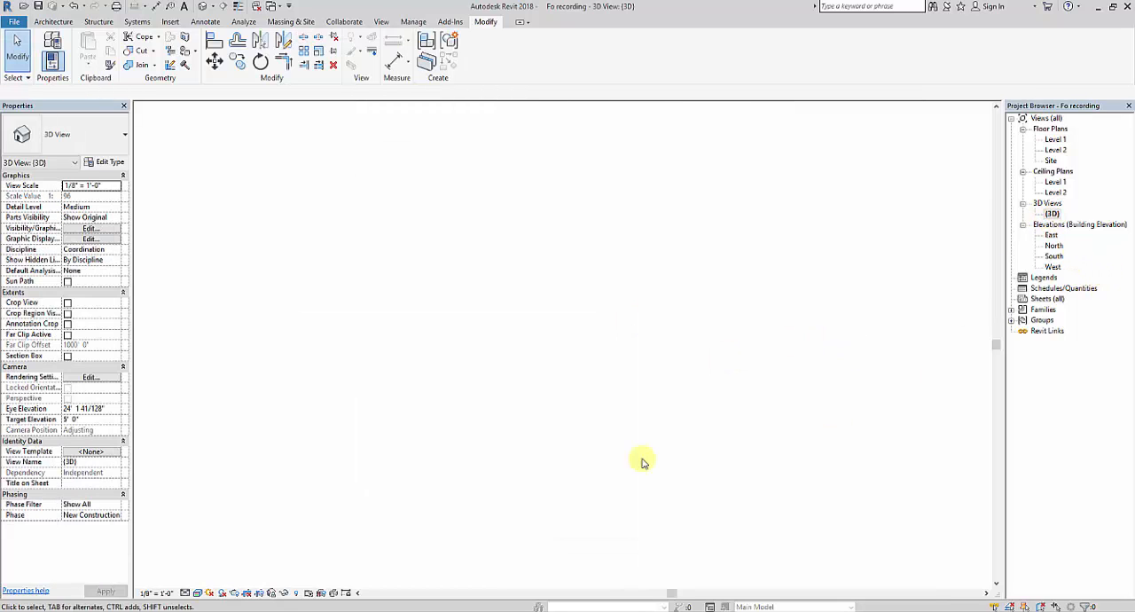
click(191, 49)
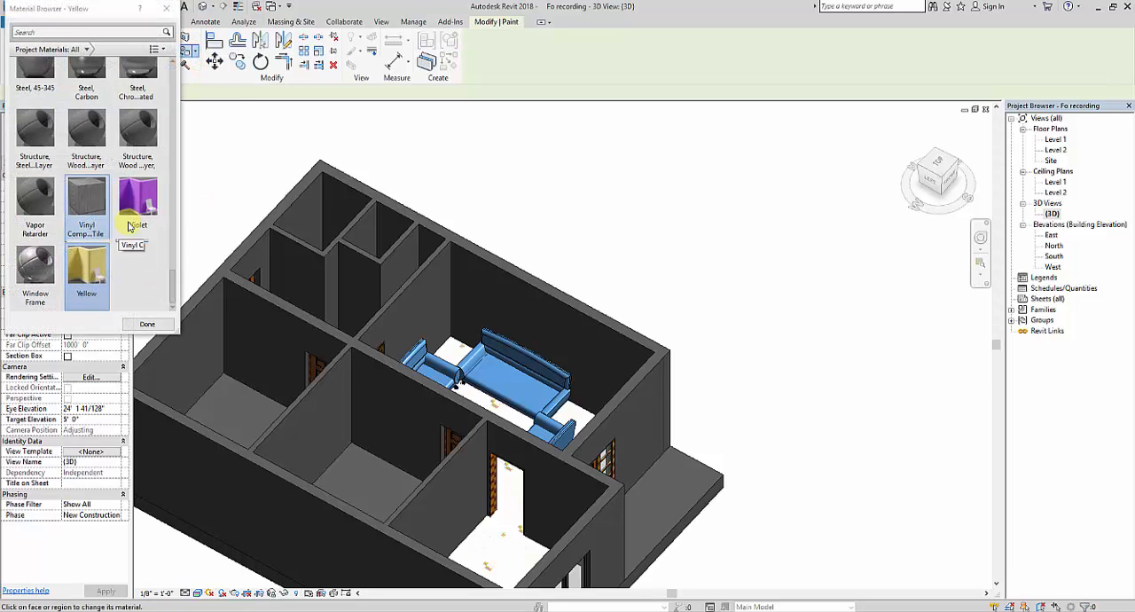
click(132, 226)
scroll(616, 338, up, 5)
click(582, 339)
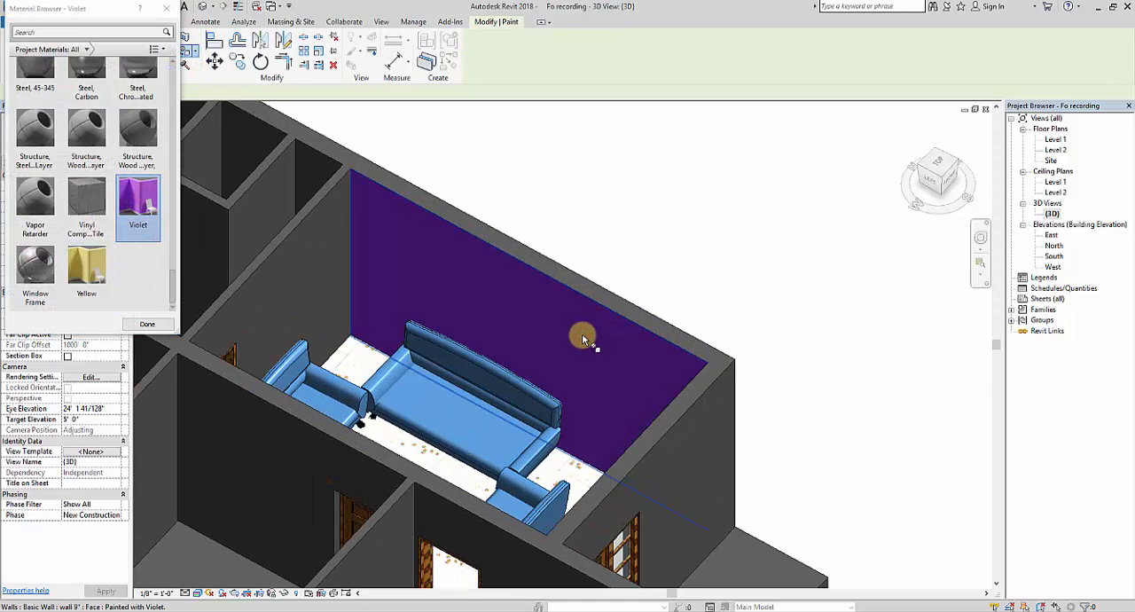
Step: Paint the top face of the living-room wall segment behind the sofa with the Violet material
scroll(583, 340, down, 5)
shift+middle_drag(582, 339, 435, 461)
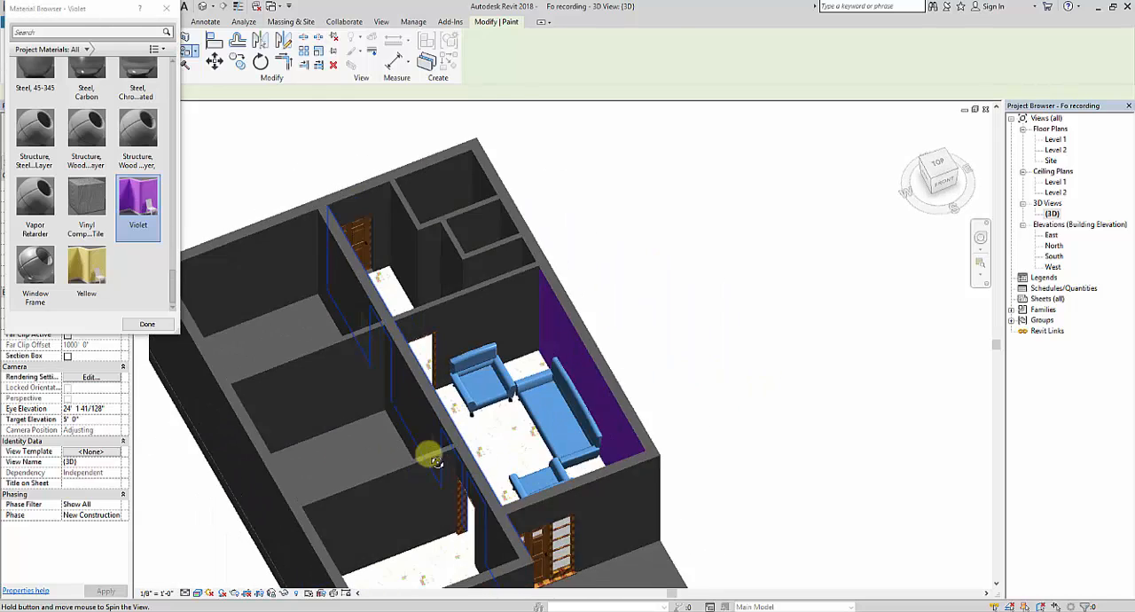
scroll(642, 378, up, 6)
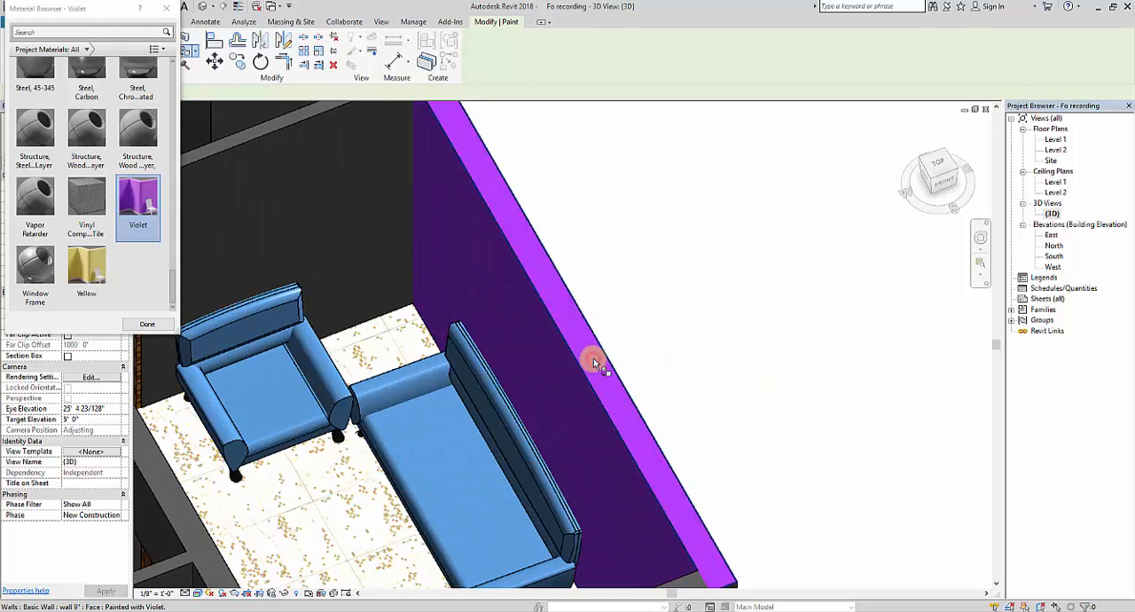
scroll(593, 359, down, 6)
Step: Paint the exterior face of the entrance wall beside the yellow wall with Violet and end the Paint command
shift+middle_drag(654, 471, 580, 406)
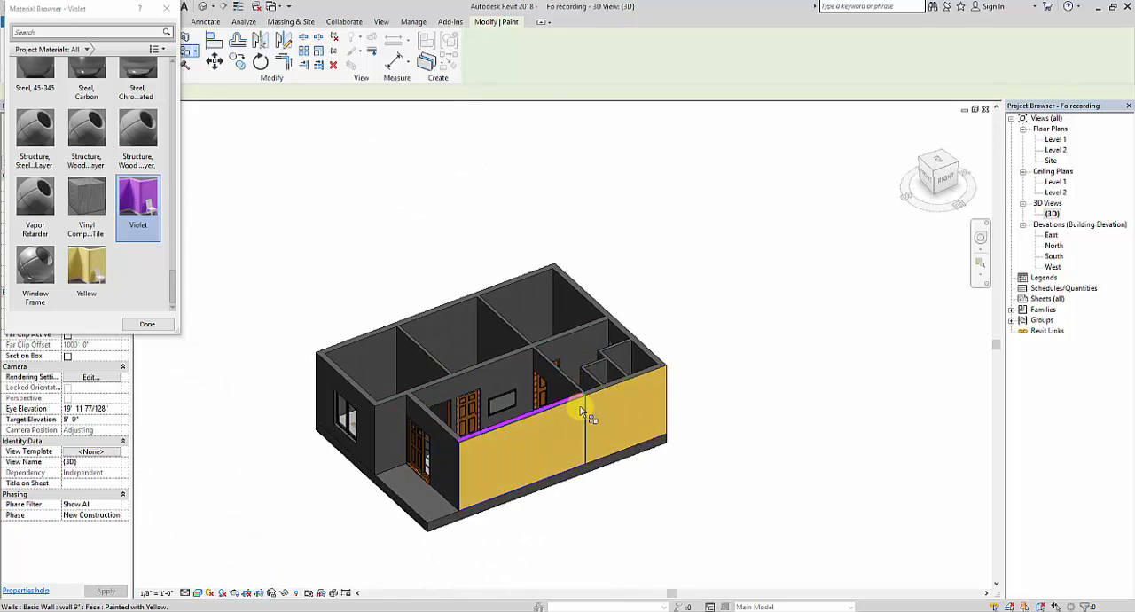
scroll(376, 426, up, 3)
scroll(316, 479, up, 3)
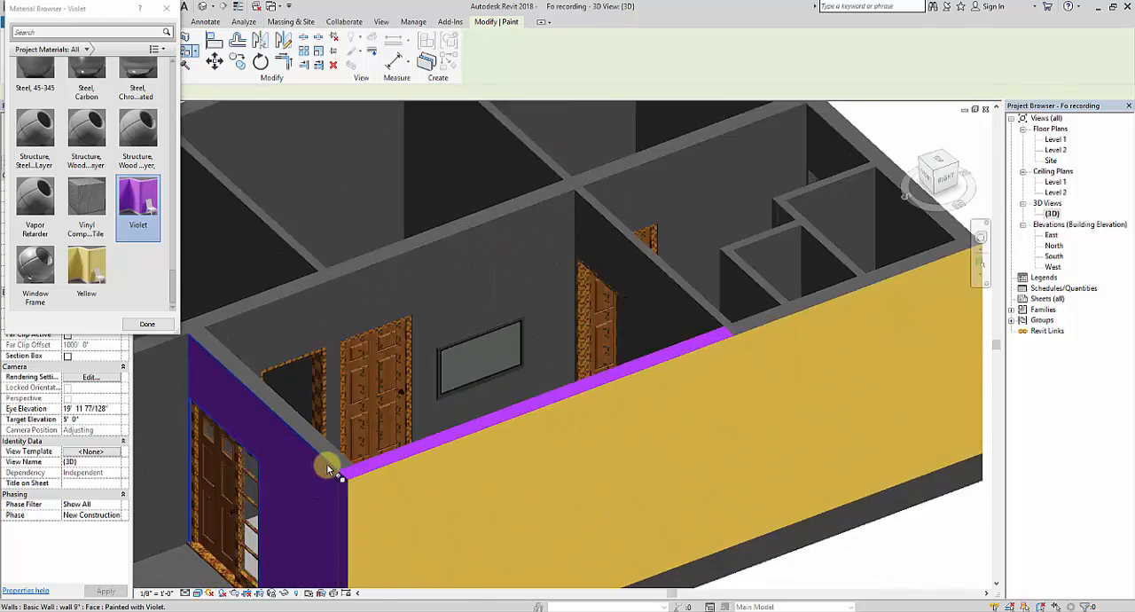
scroll(328, 470, down, 5)
shift+middle_drag(328, 470, 390, 408)
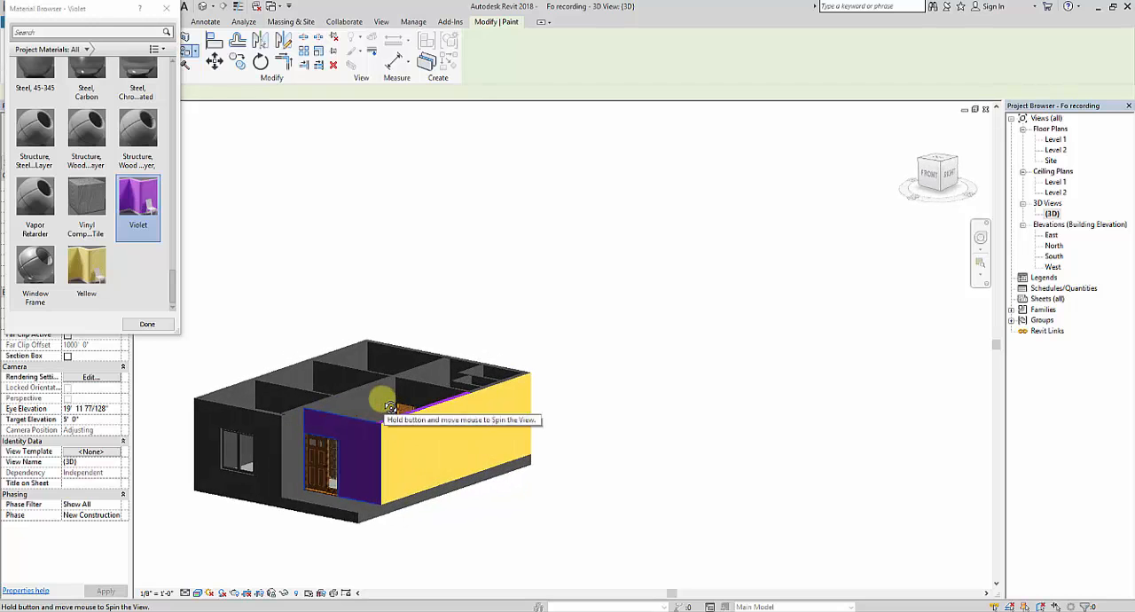
scroll(395, 417, down, 5)
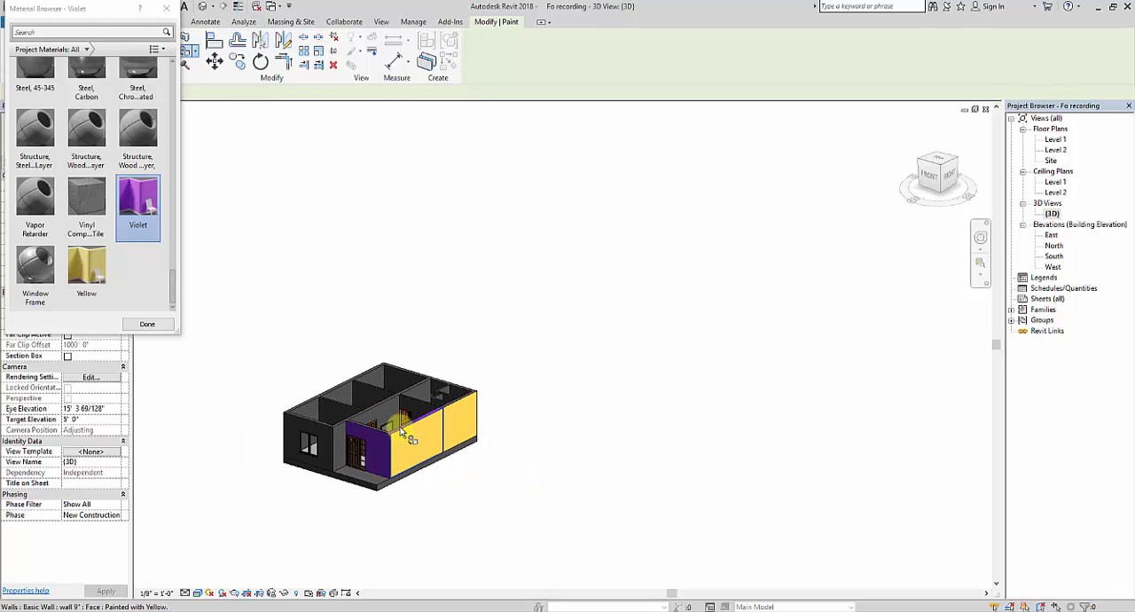
shift+middle_drag(400, 427, 335, 432)
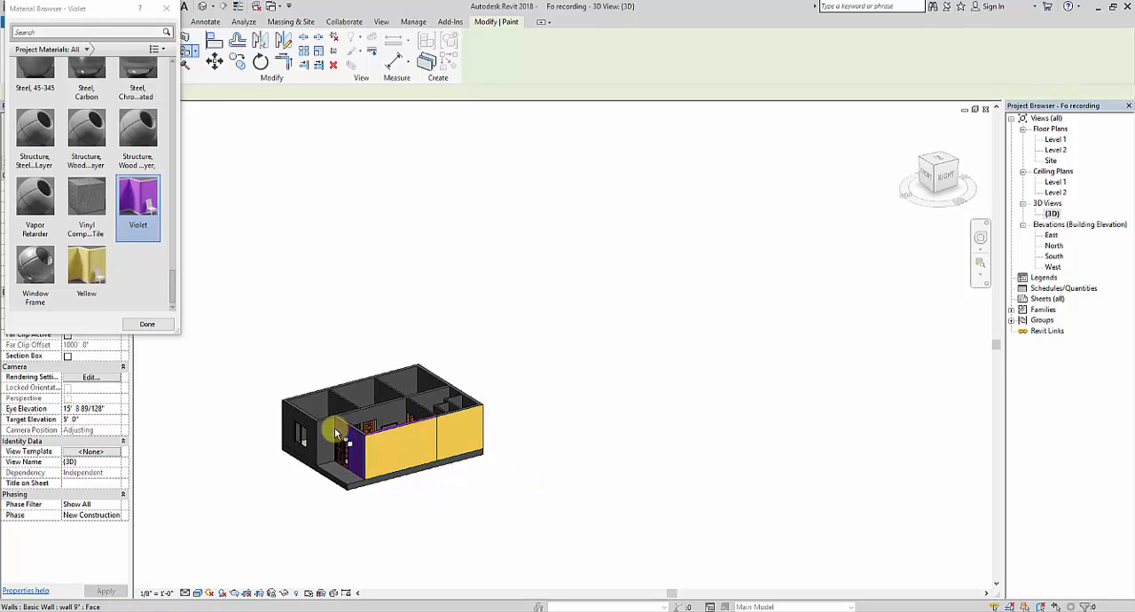
scroll(335, 432, up, 3)
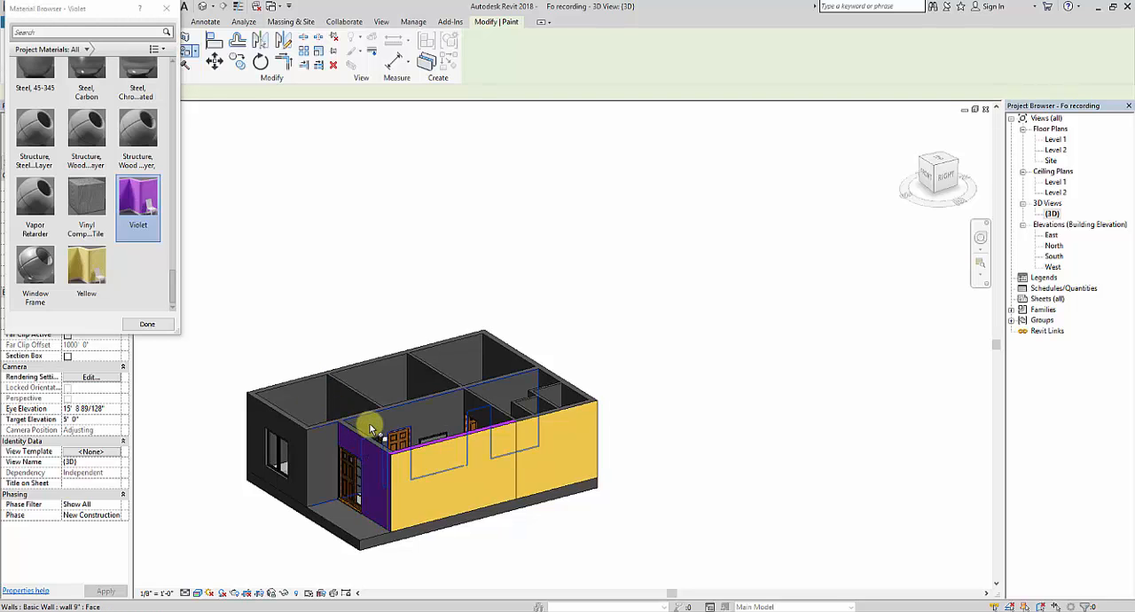
key(Escape)
Step: Set the work plane by picking the plane of the yellow exterior wall face in the Right view
shift+middle_drag(494, 477, 529, 484)
scroll(528, 485, up, 2)
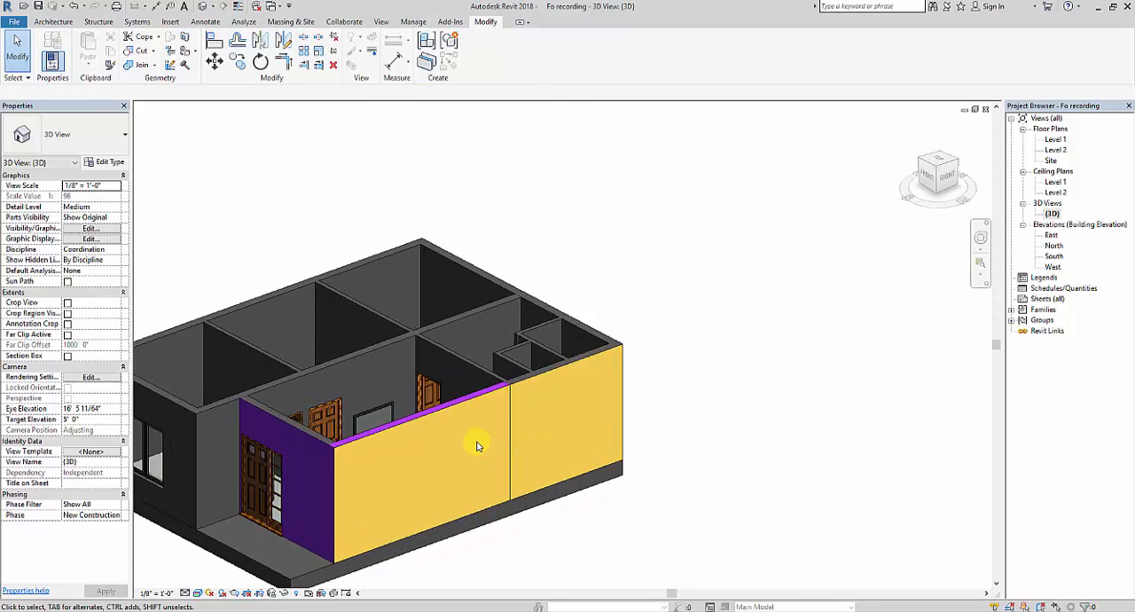
scroll(474, 438, up, 2)
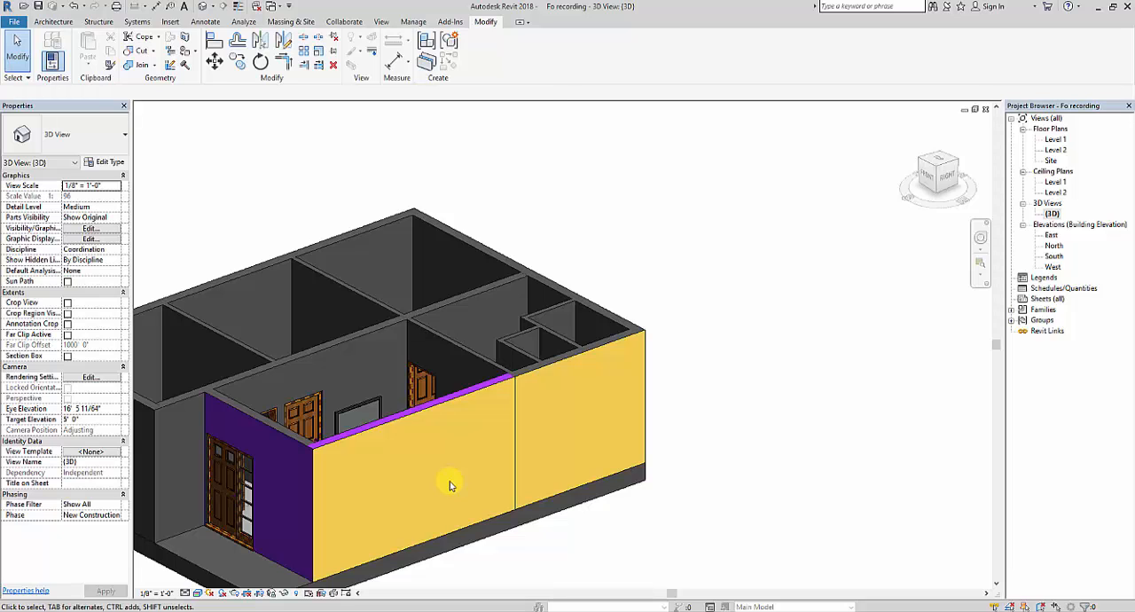
click(951, 182)
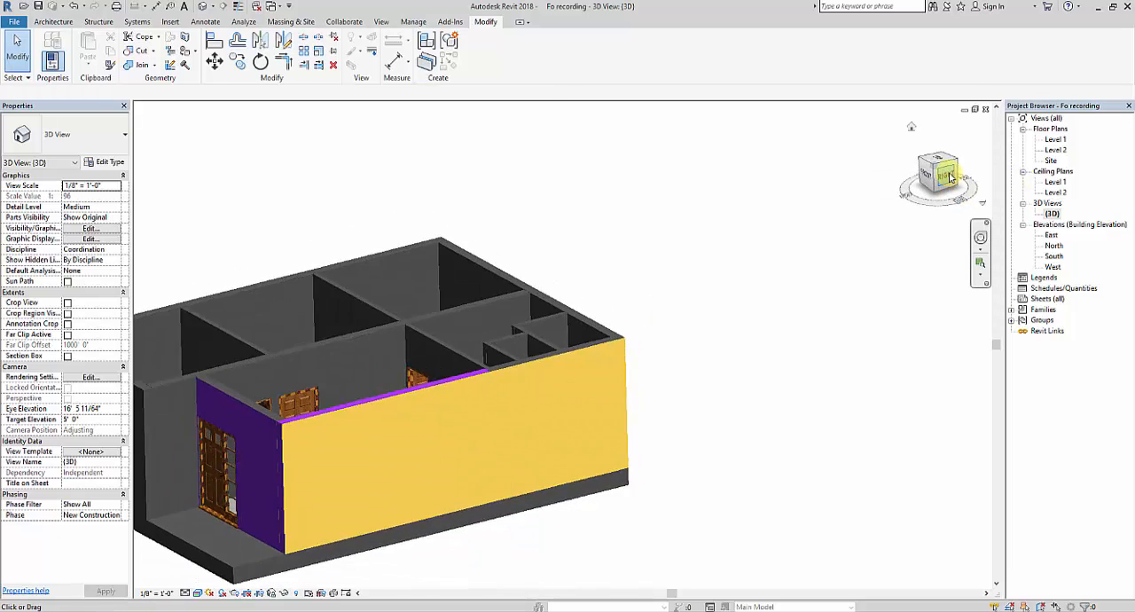
scroll(655, 280, up, 2)
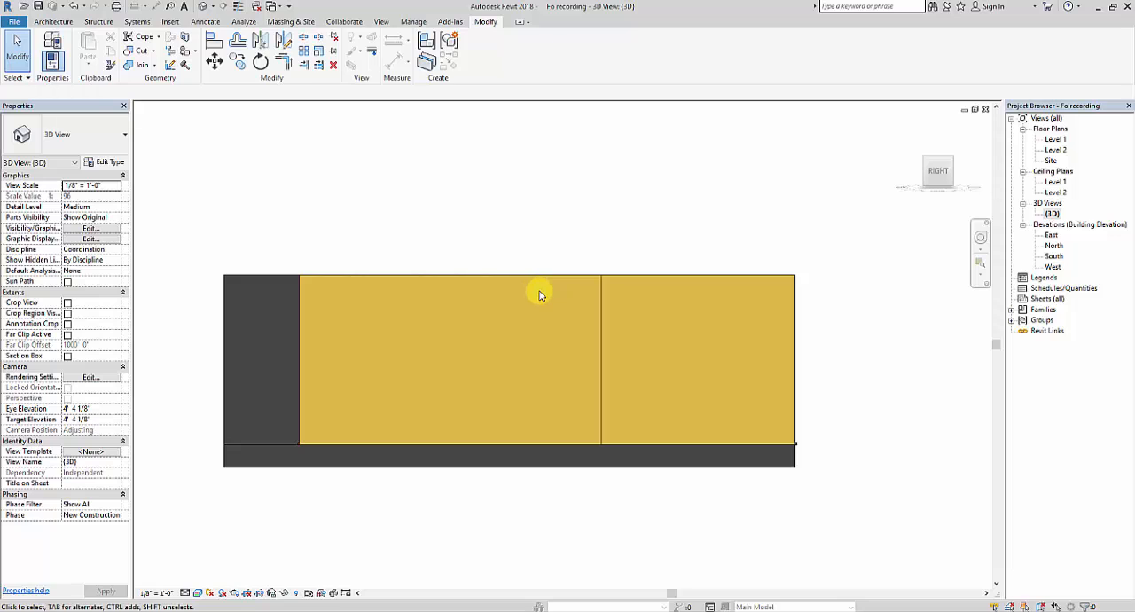
click(55, 22)
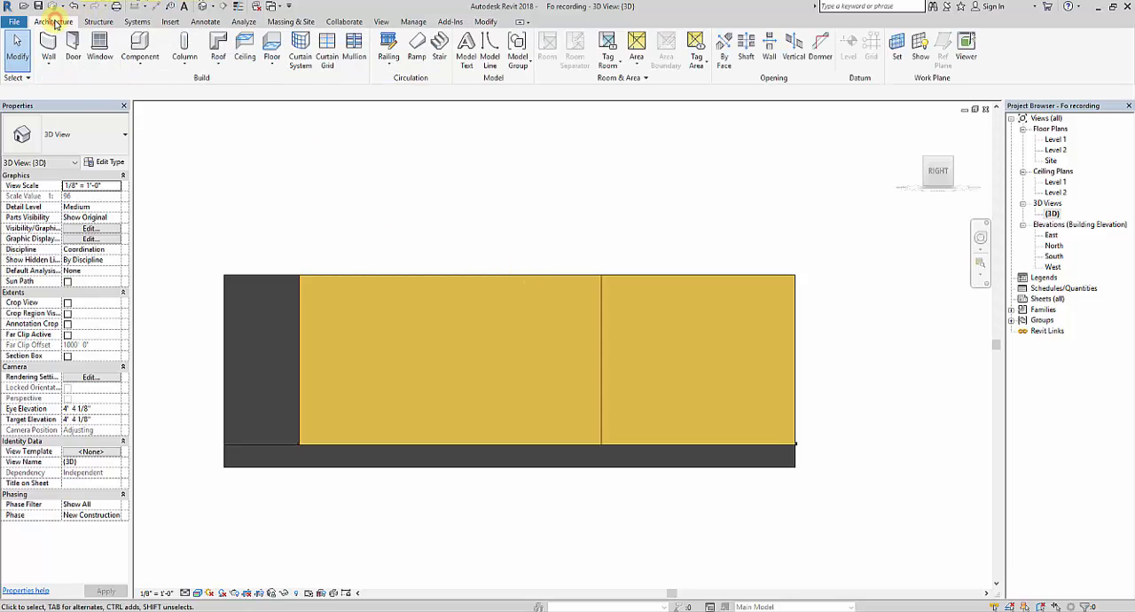
click(896, 48)
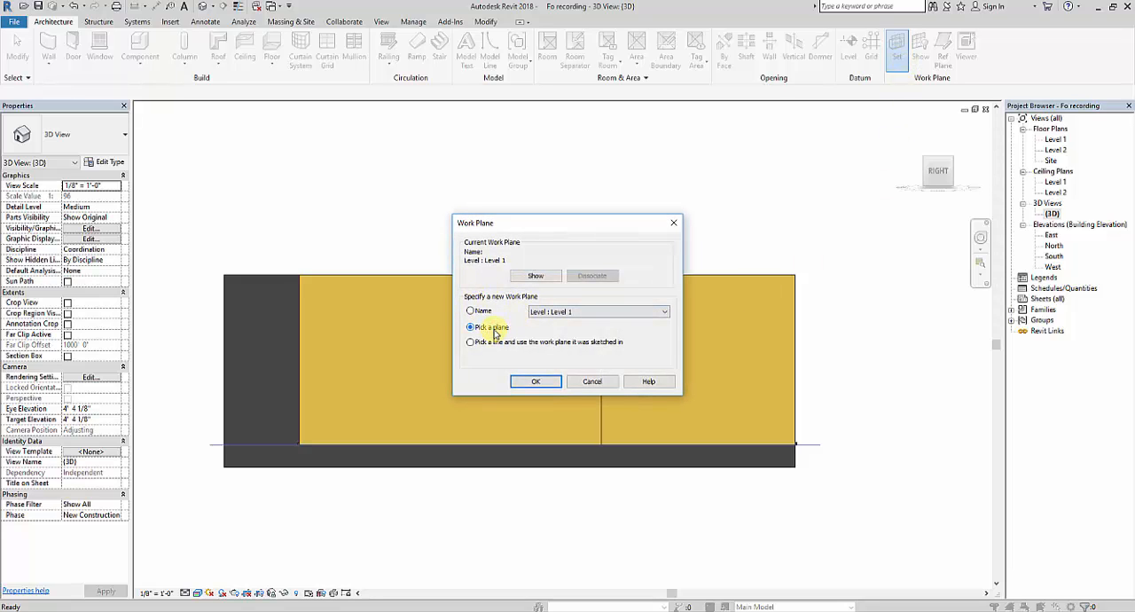
click(536, 382)
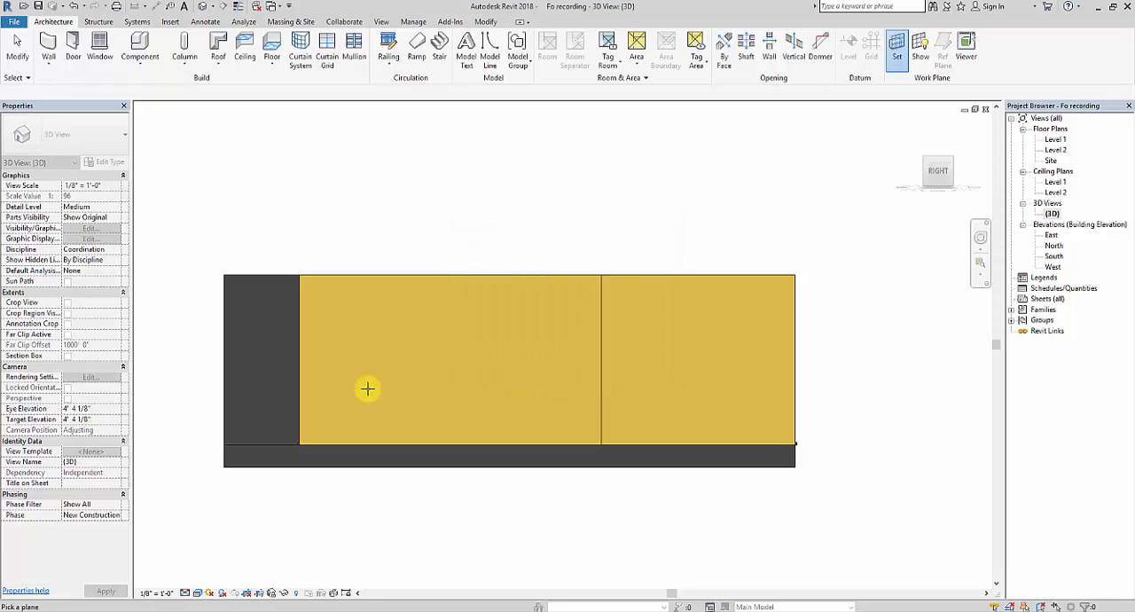
click(303, 329)
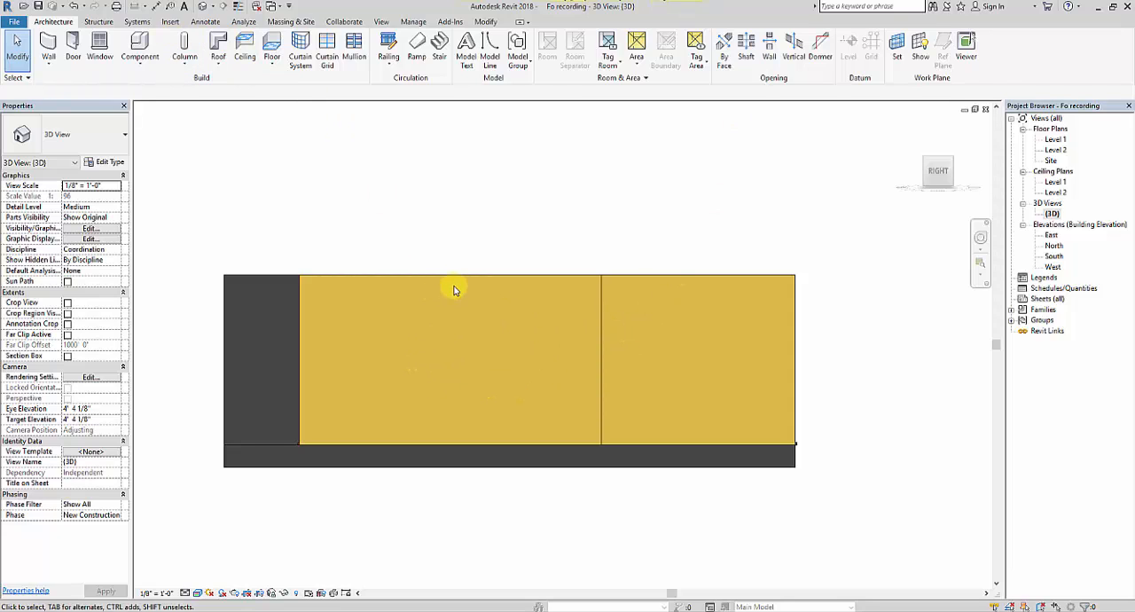
Step: Use Split Face on the living-room segment of the yellow wall and sketch a rising zigzag chain of seven lines on it
click(487, 21)
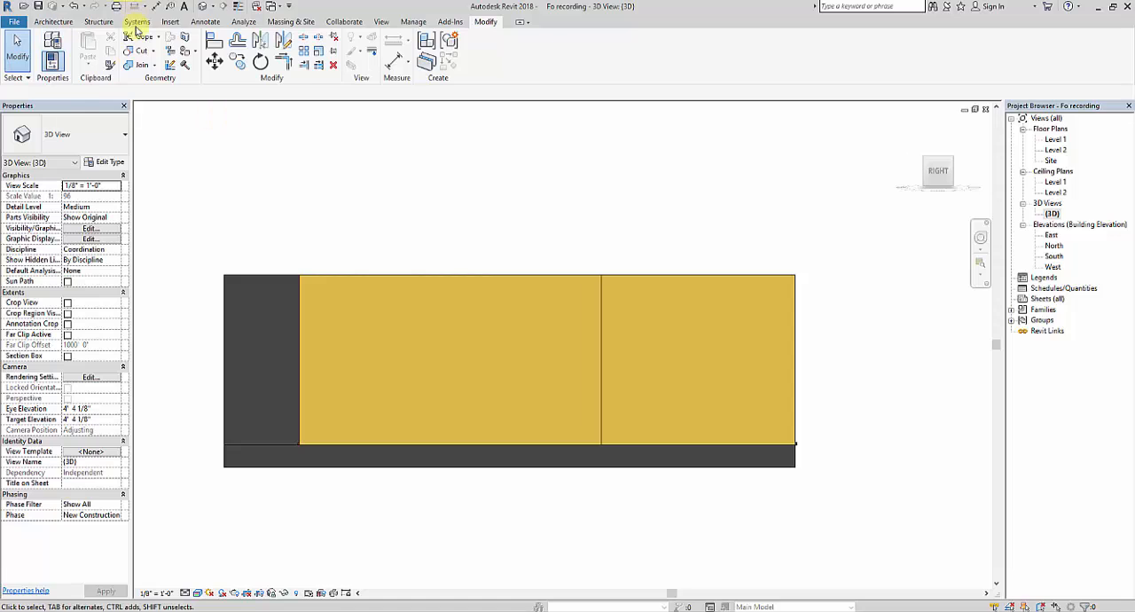
click(186, 42)
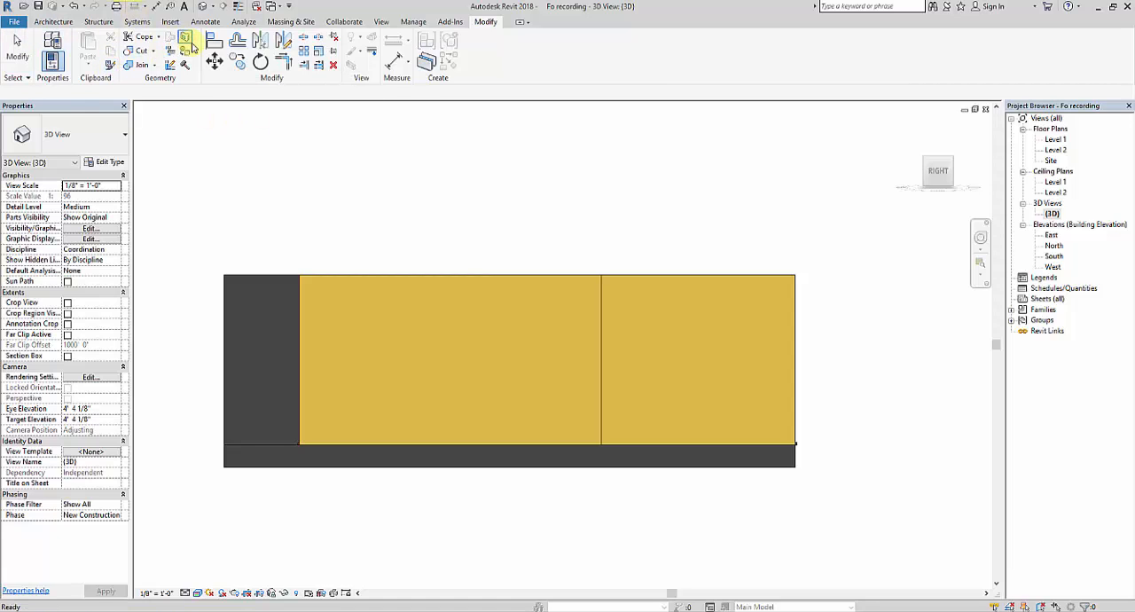
click(435, 277)
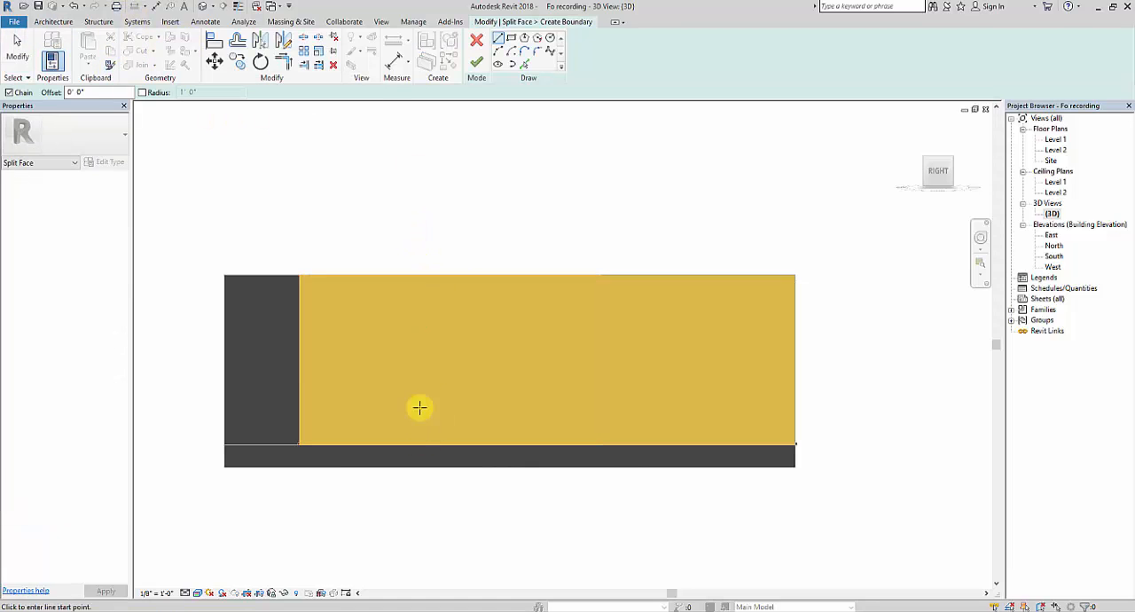
click(500, 39)
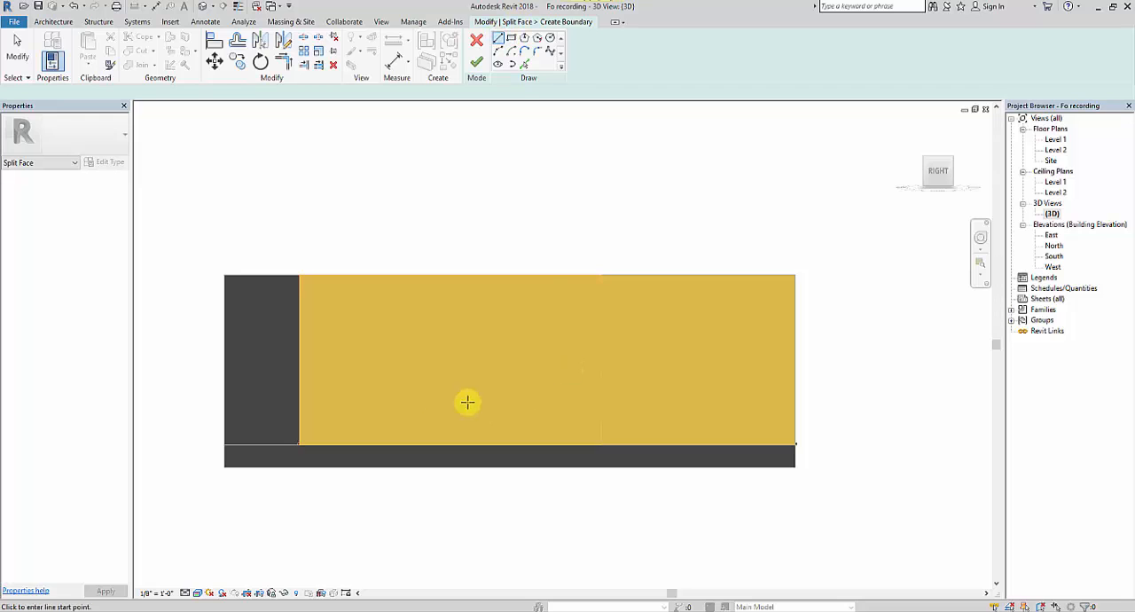
scroll(342, 387, up, 2)
click(329, 403)
click(395, 373)
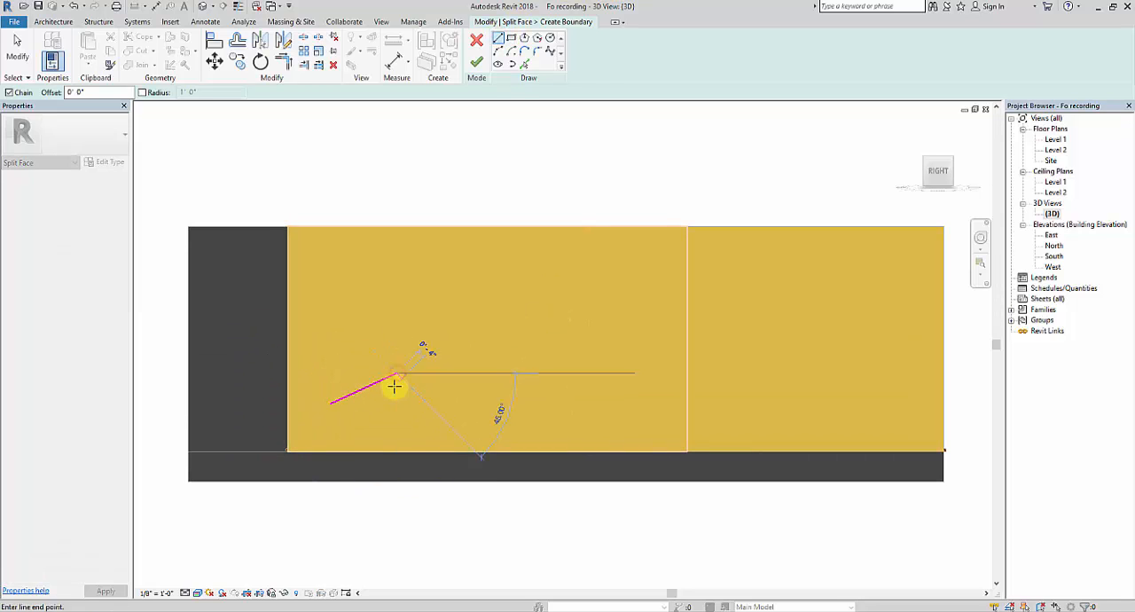
click(382, 399)
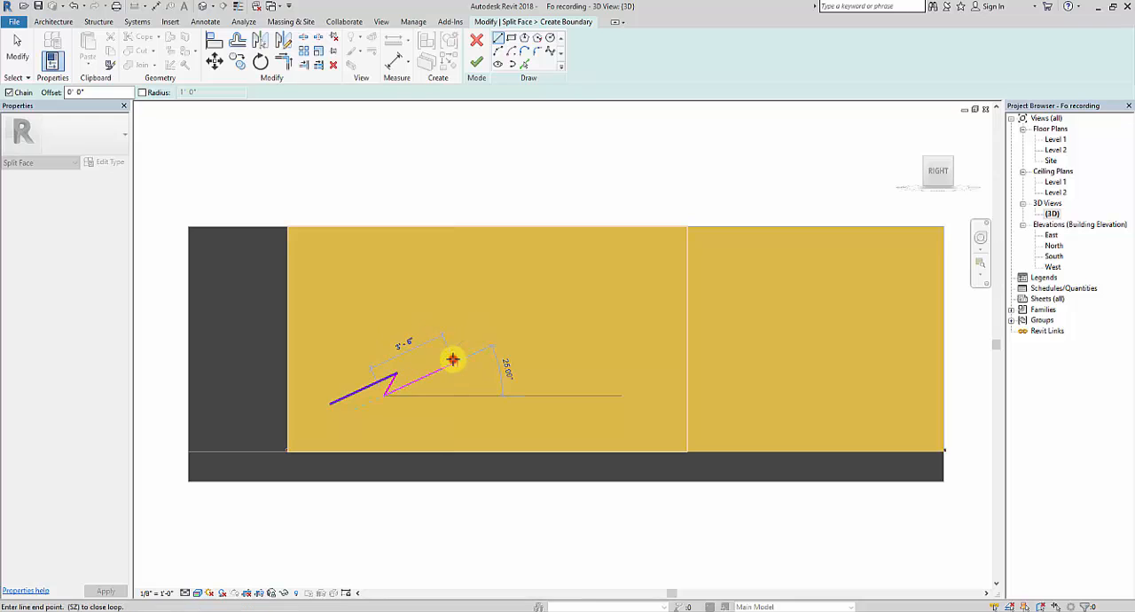
click(527, 337)
click(513, 365)
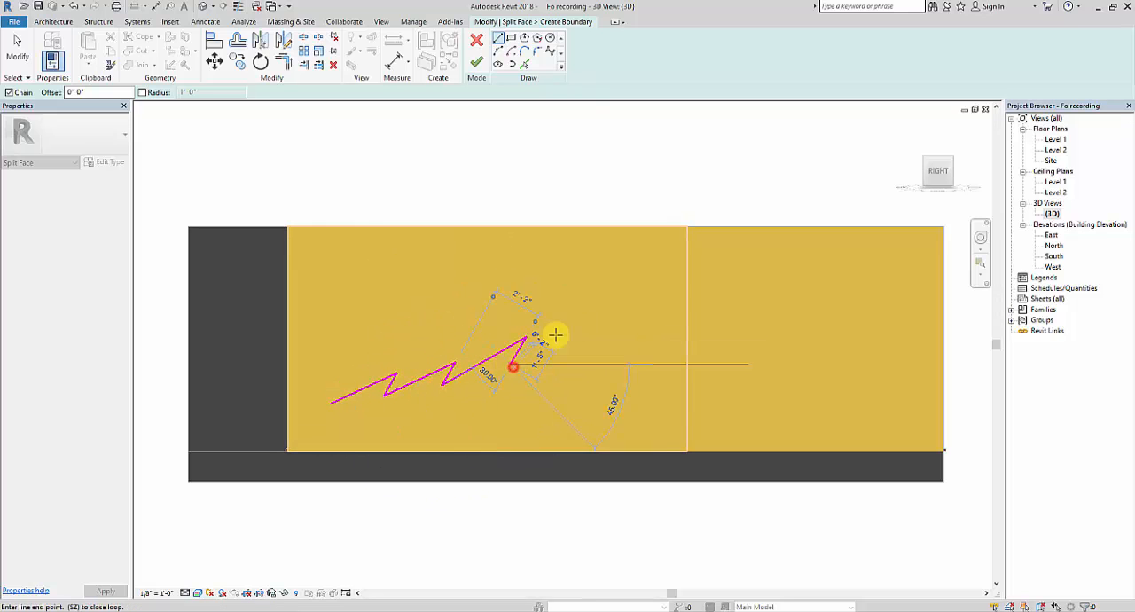
click(589, 302)
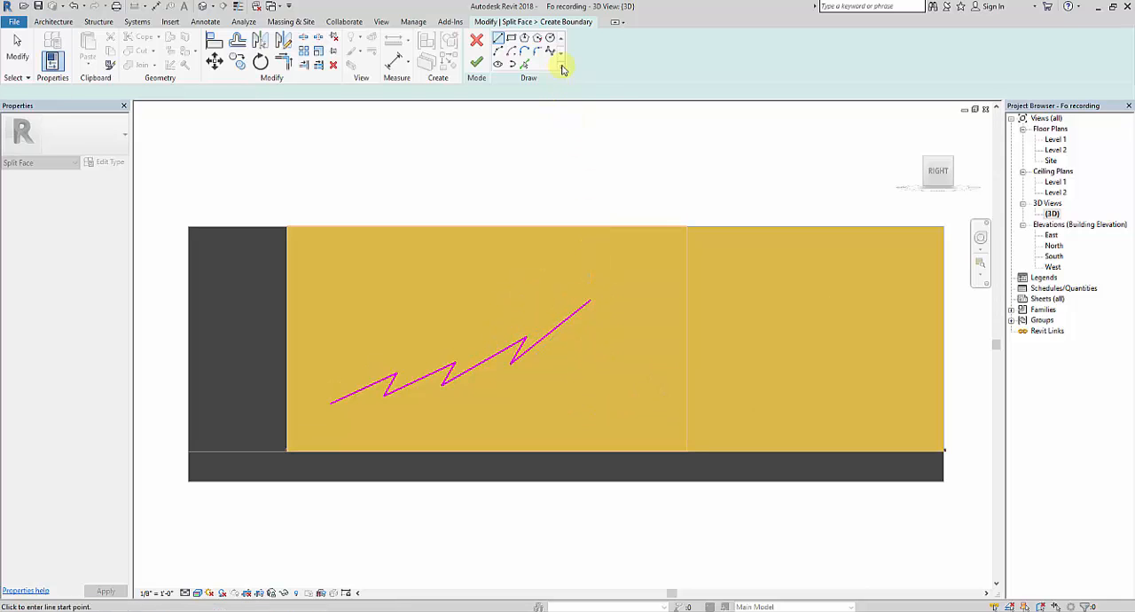
Step: Copy the first three zigzag segments to their upper side with Pick Lines at an offset of 0' 1"
click(524, 64)
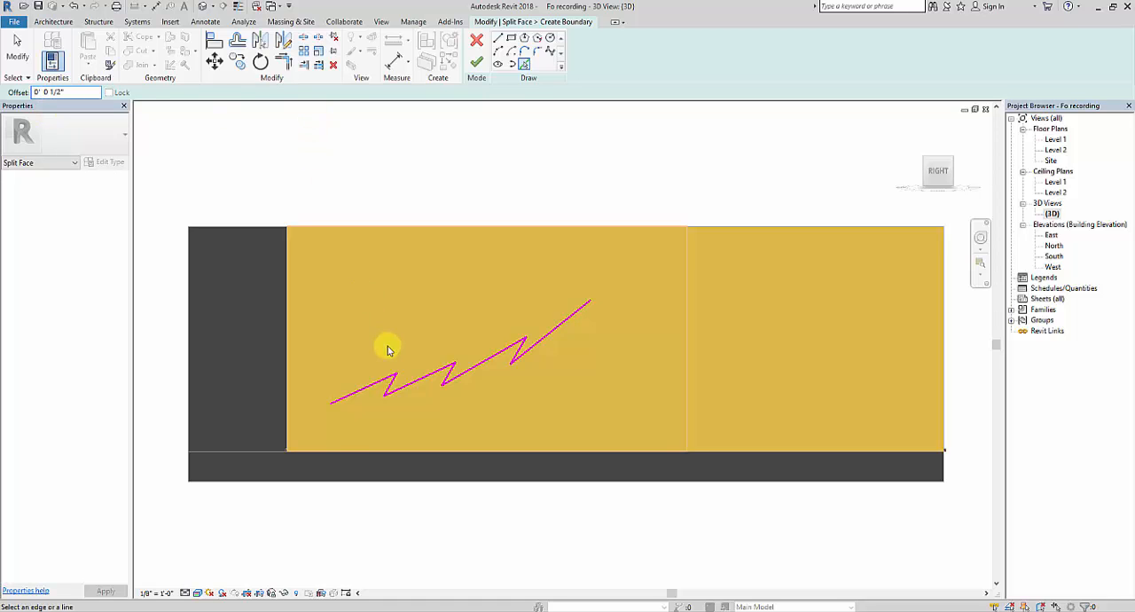
scroll(354, 395, up, 5)
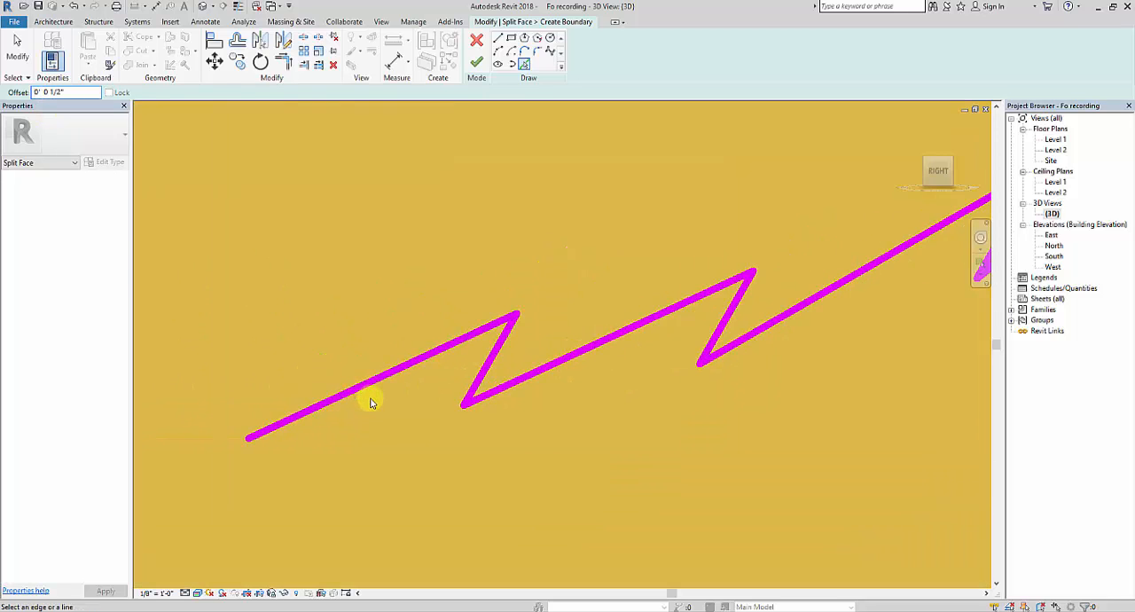
scroll(373, 407, up, 3)
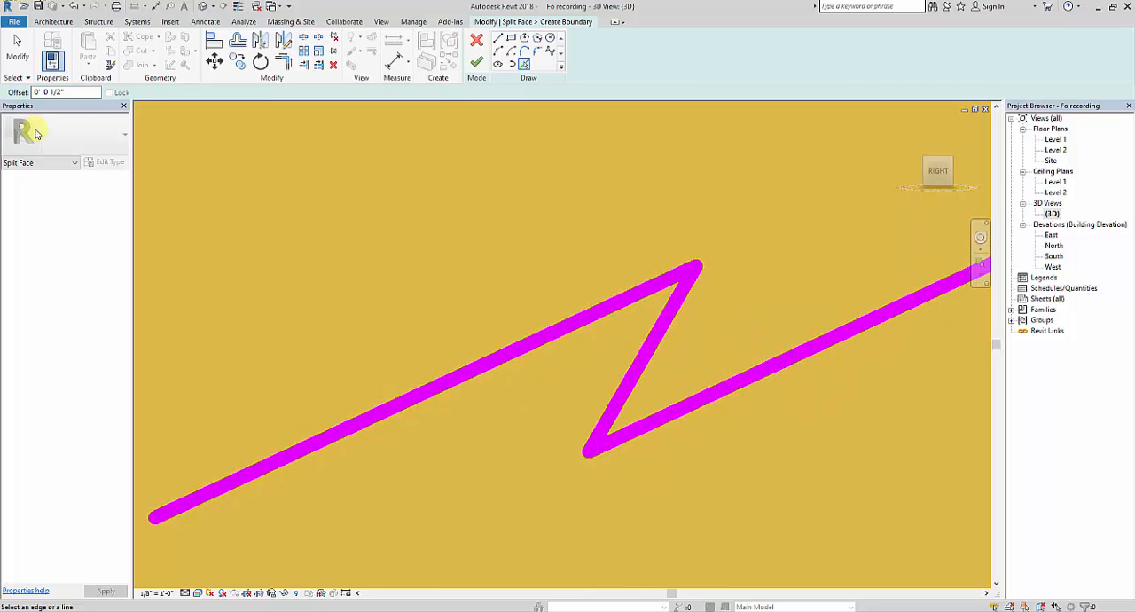
drag(88, 96, 36, 98)
text(0 2)
key(Return)
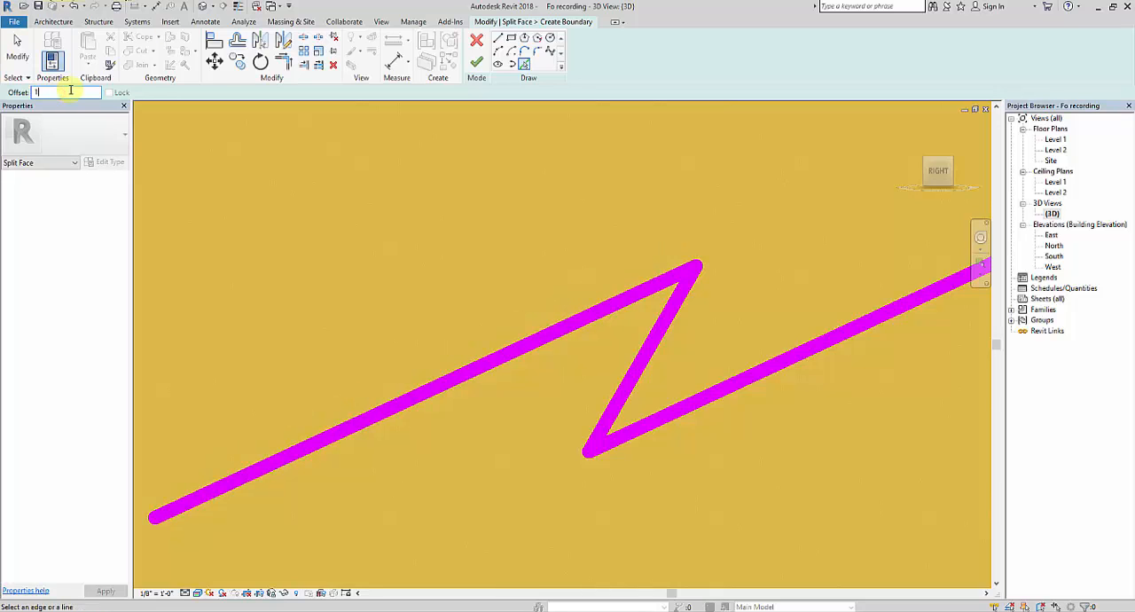
click(473, 369)
click(679, 297)
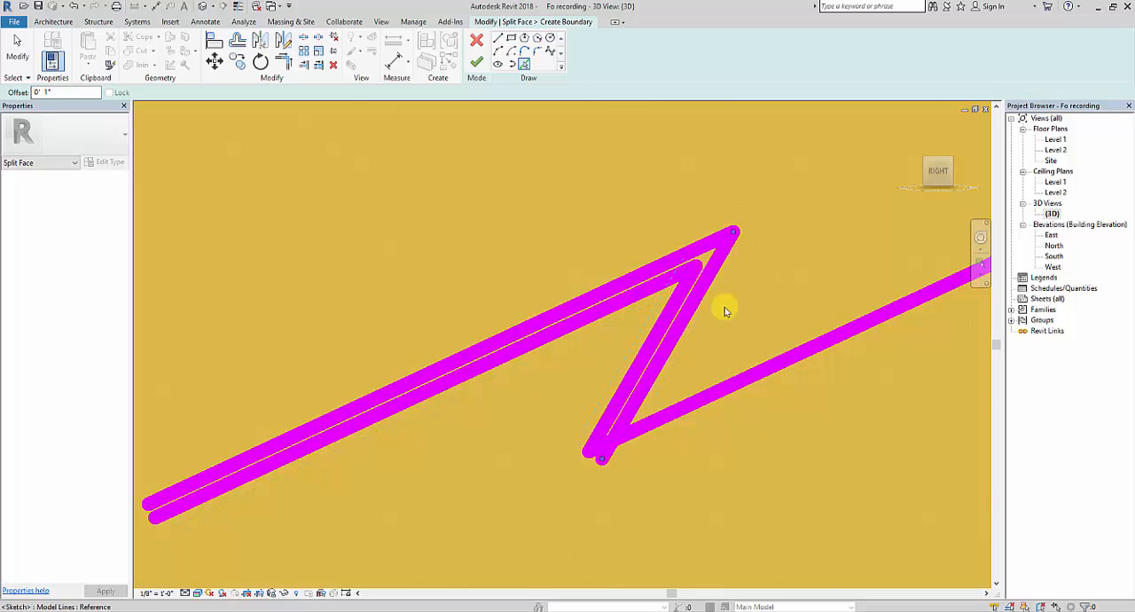
click(788, 359)
Step: Offset the remaining four zigzag segments by the same 0' 1" to complete the parallel zigzag
scroll(766, 388, down, 3)
middle_drag(815, 397, 419, 454)
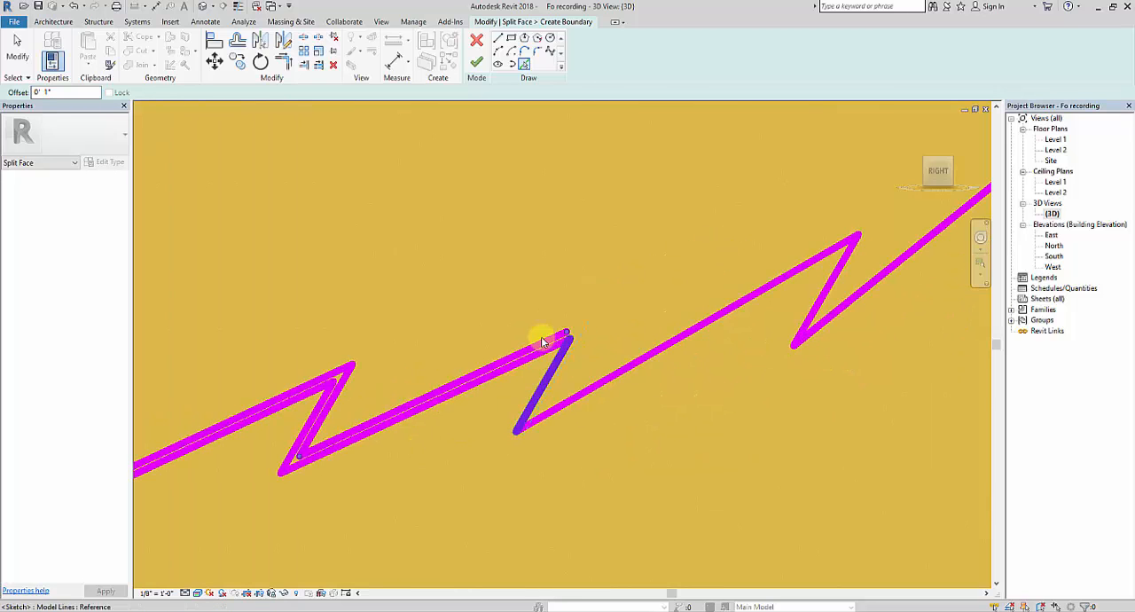
scroll(519, 355, up, 2)
click(576, 393)
click(665, 387)
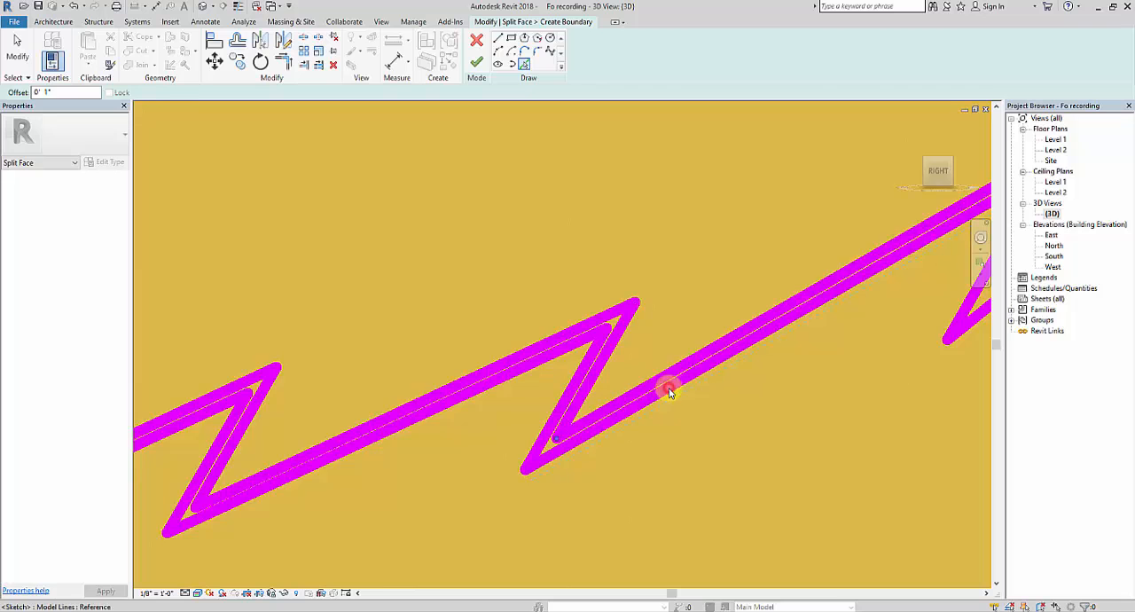
scroll(794, 382, down, 3)
middle_drag(794, 381, 497, 286)
scroll(548, 289, up, 2)
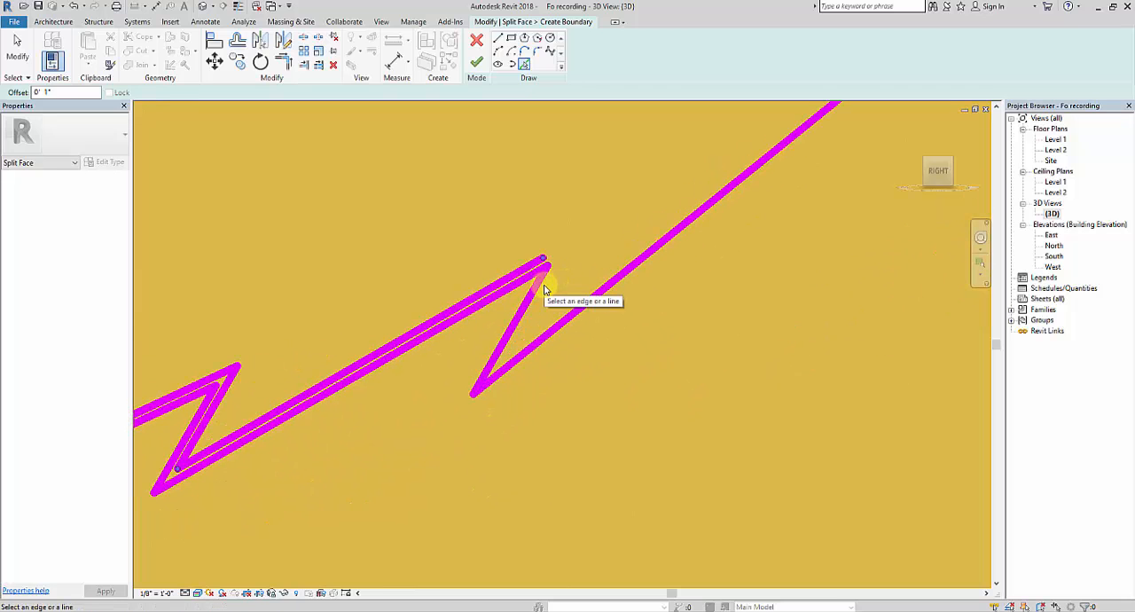
click(541, 265)
click(603, 287)
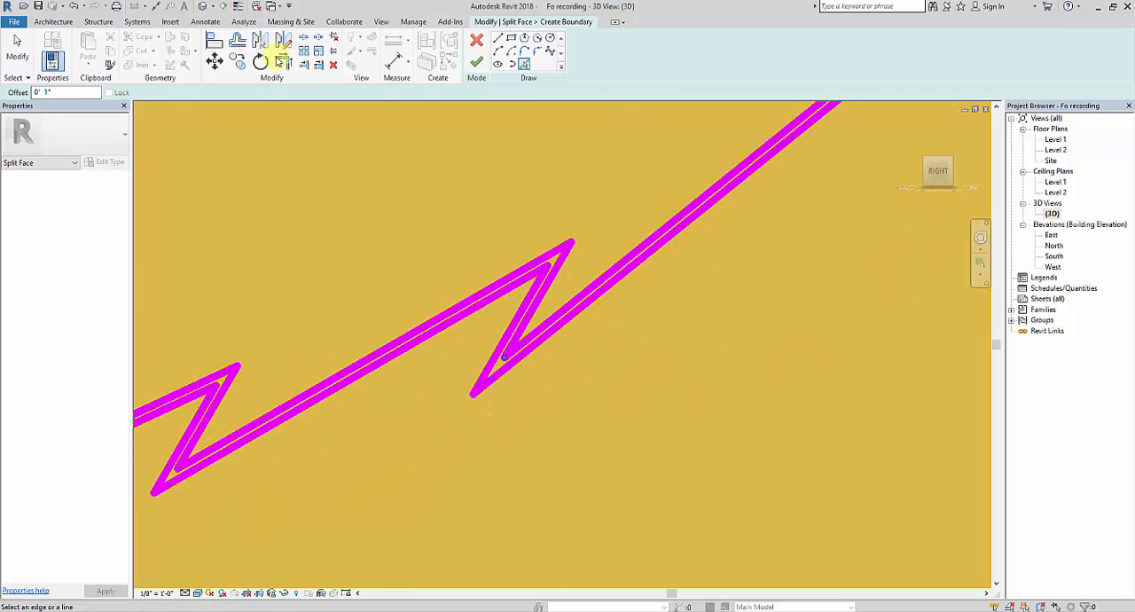
Step: Close the upper end of the double zigzag with a short line joining the endpoints of its two parallel chains
click(500, 39)
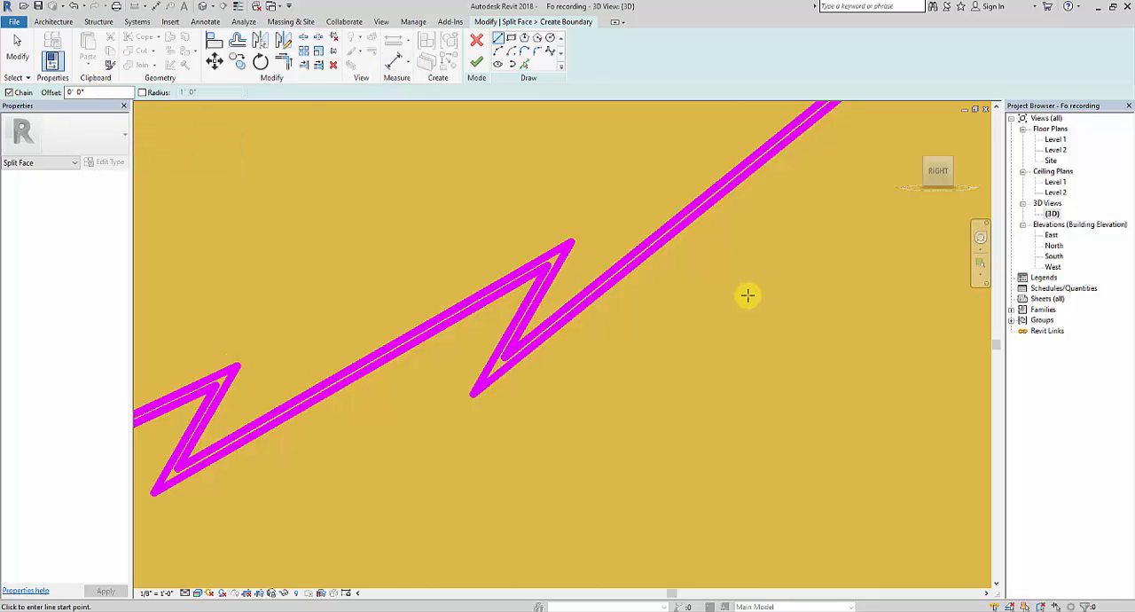
scroll(754, 266, down, 1)
scroll(754, 261, up, 5)
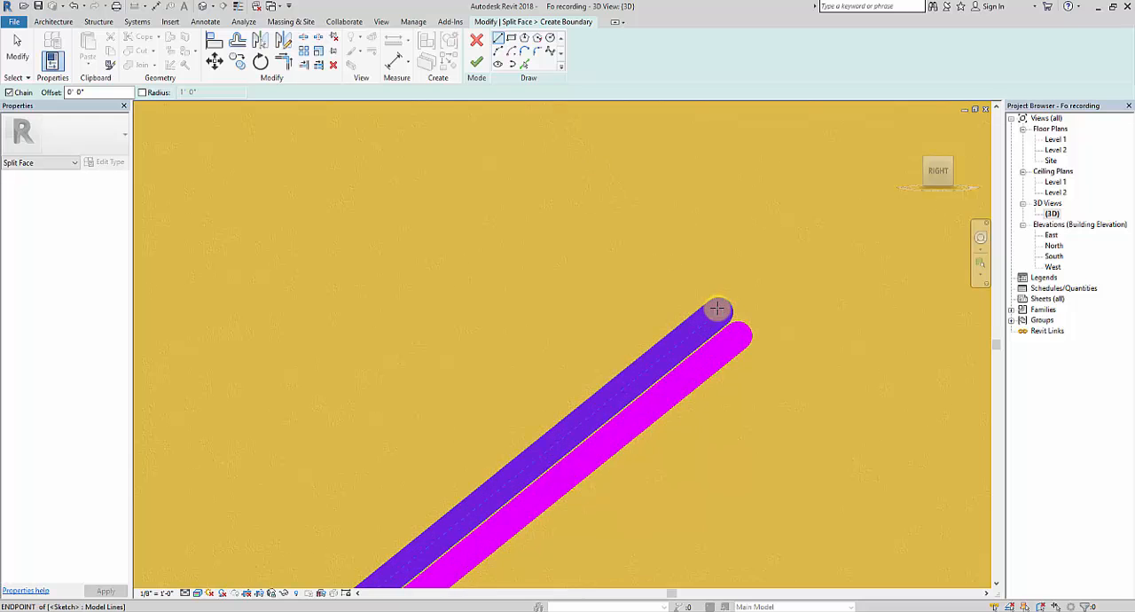
click(721, 307)
key(Escape)
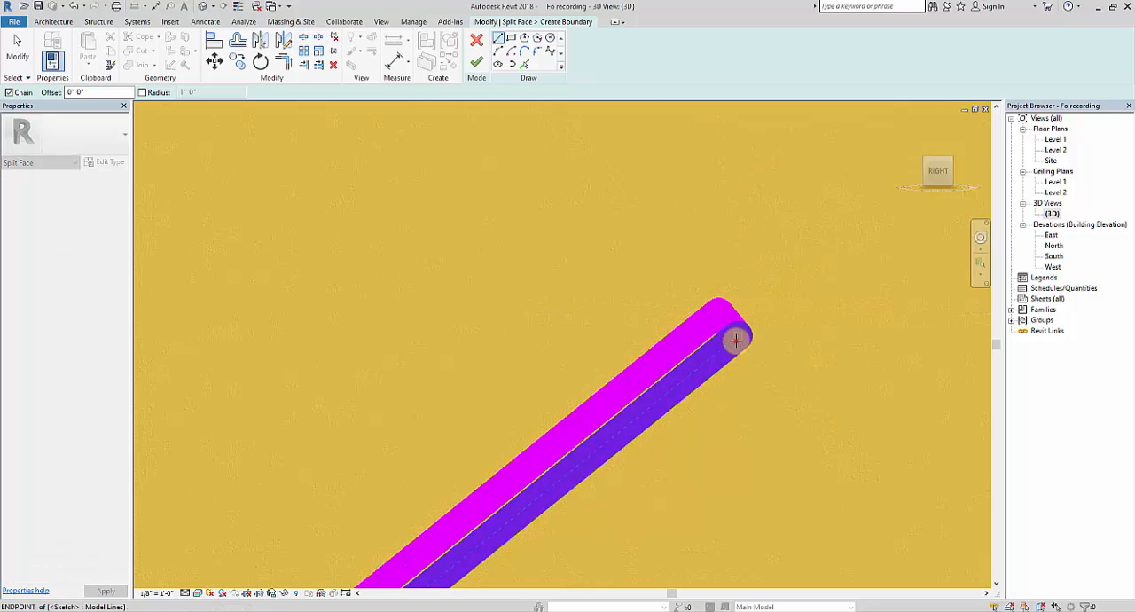
Step: Join the two chains at the zigzag's lower end with a short line and finish the split face sketch
scroll(588, 317, down, 4)
scroll(559, 451, up, 4)
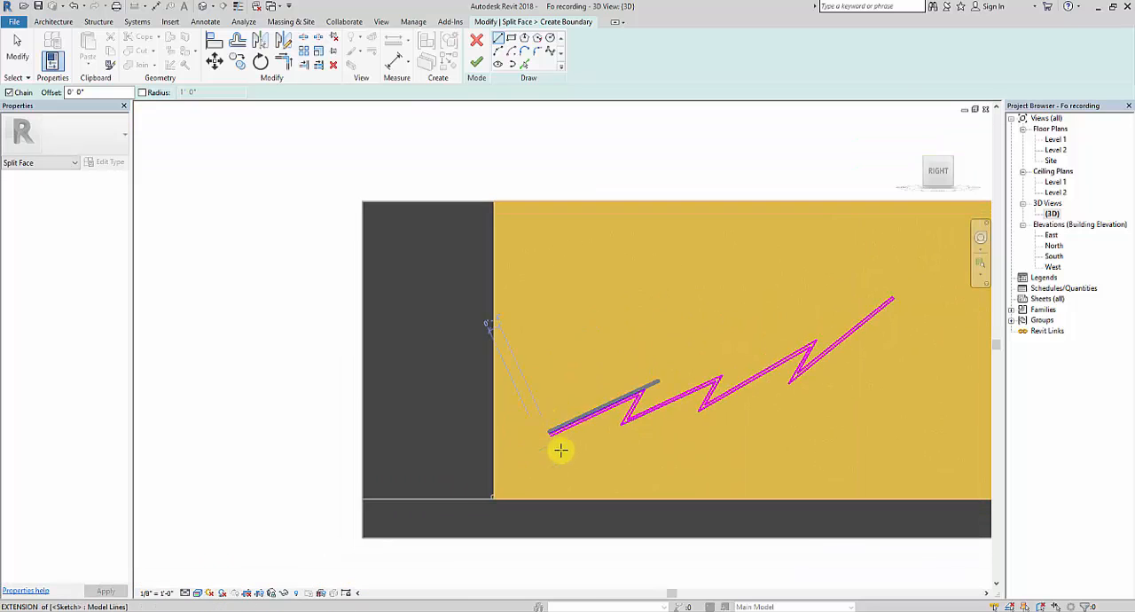
scroll(547, 421, up, 5)
click(578, 467)
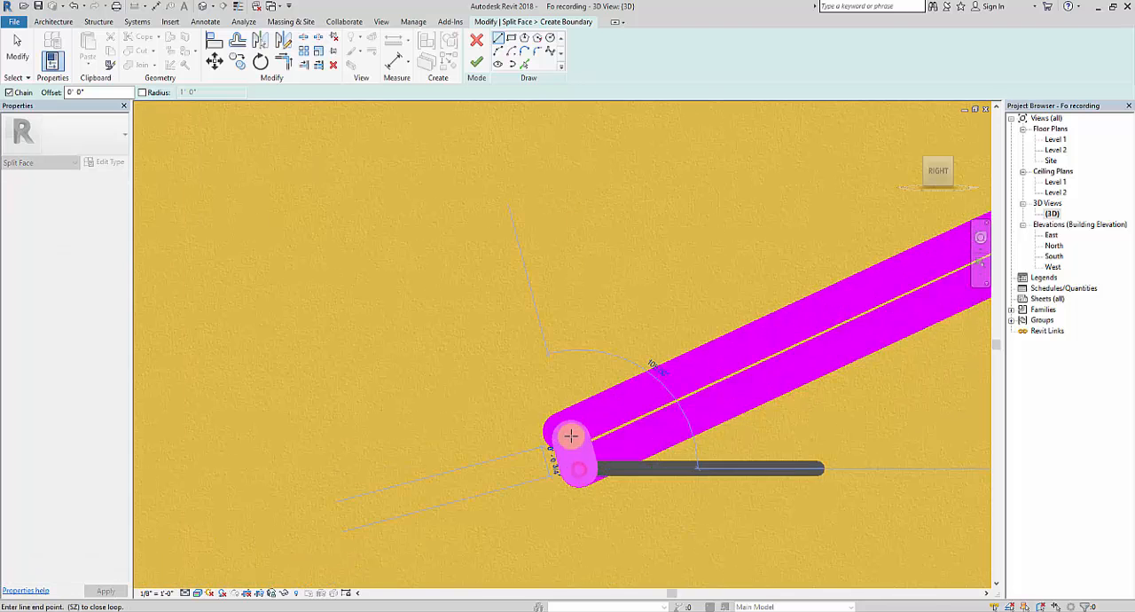
click(561, 432)
scroll(517, 334, down, 4)
scroll(702, 332, down, 2)
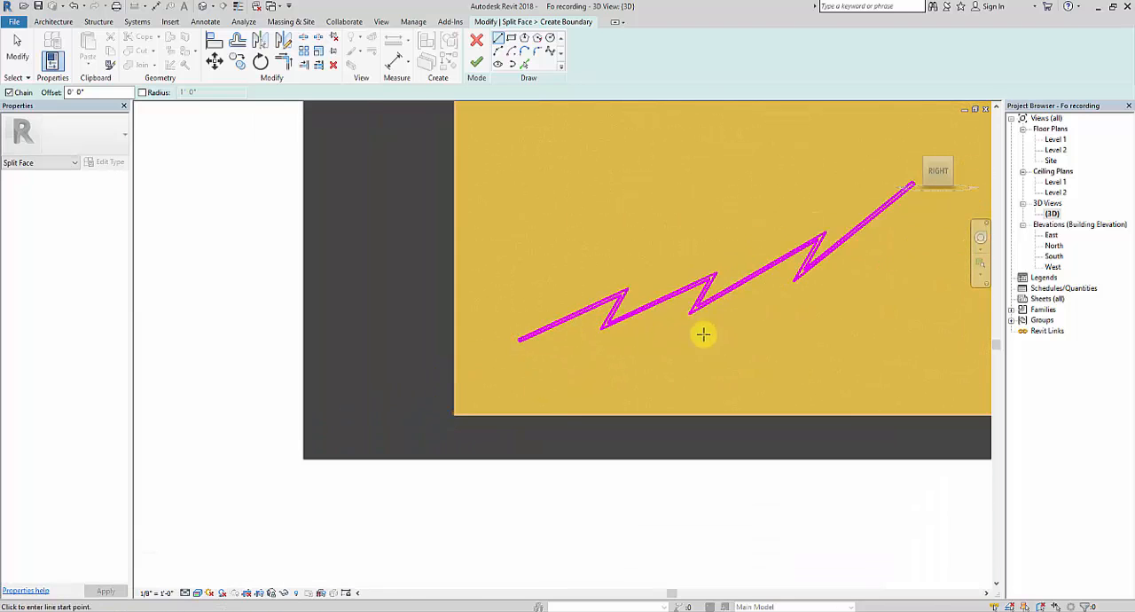
click(477, 62)
scroll(525, 398, down, 2)
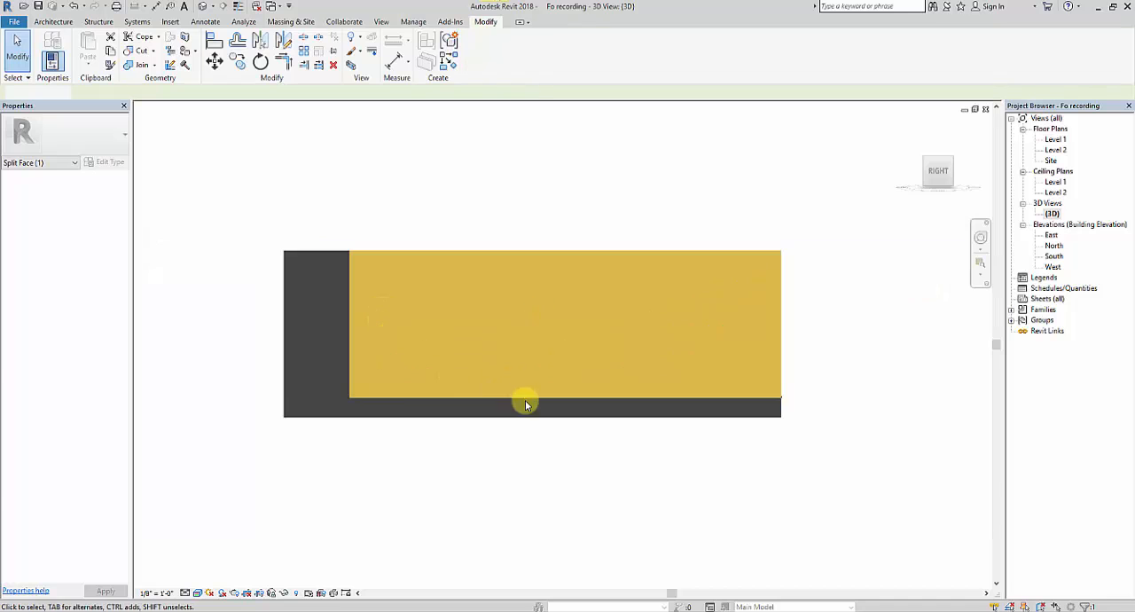
Step: Paint the narrow zigzag face region on the yellow exterior wall with the Violet material
shift+middle_drag(481, 430, 676, 233)
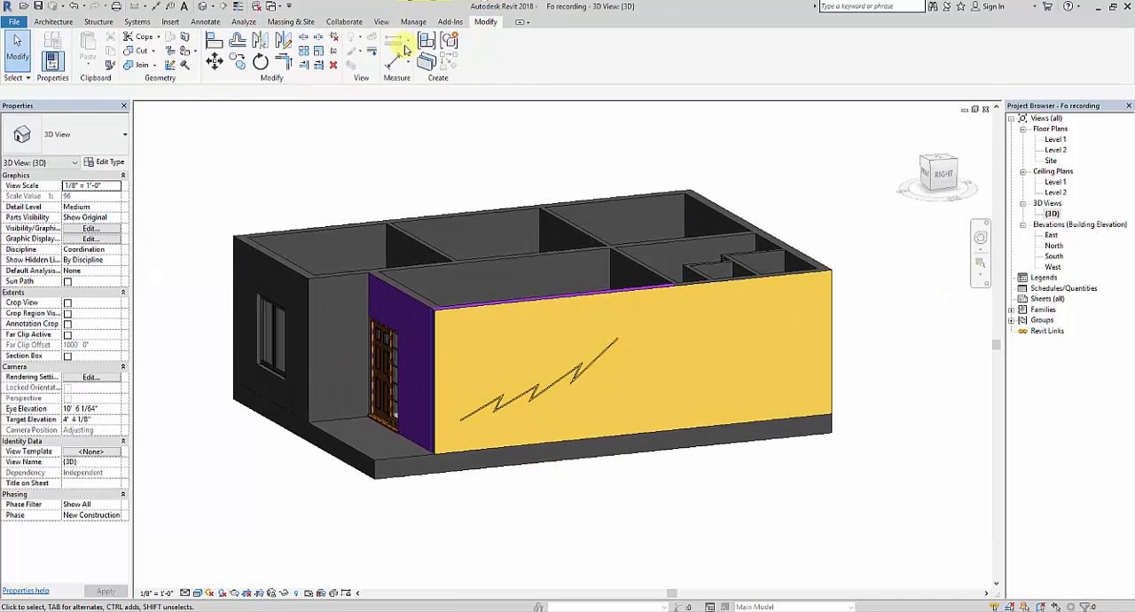
click(195, 53)
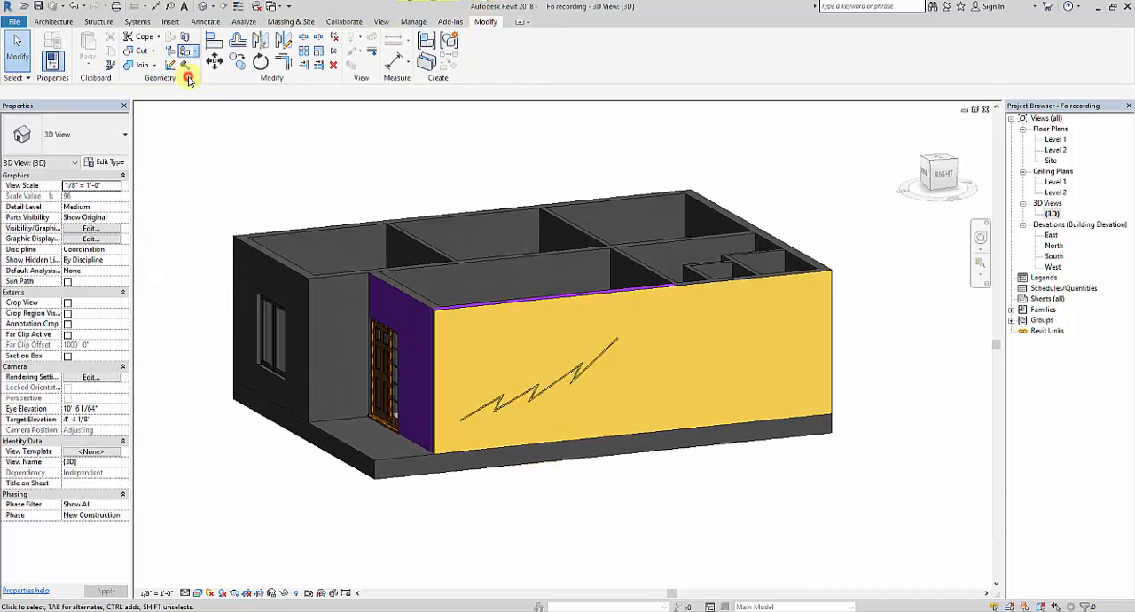
scroll(584, 377, up, 4)
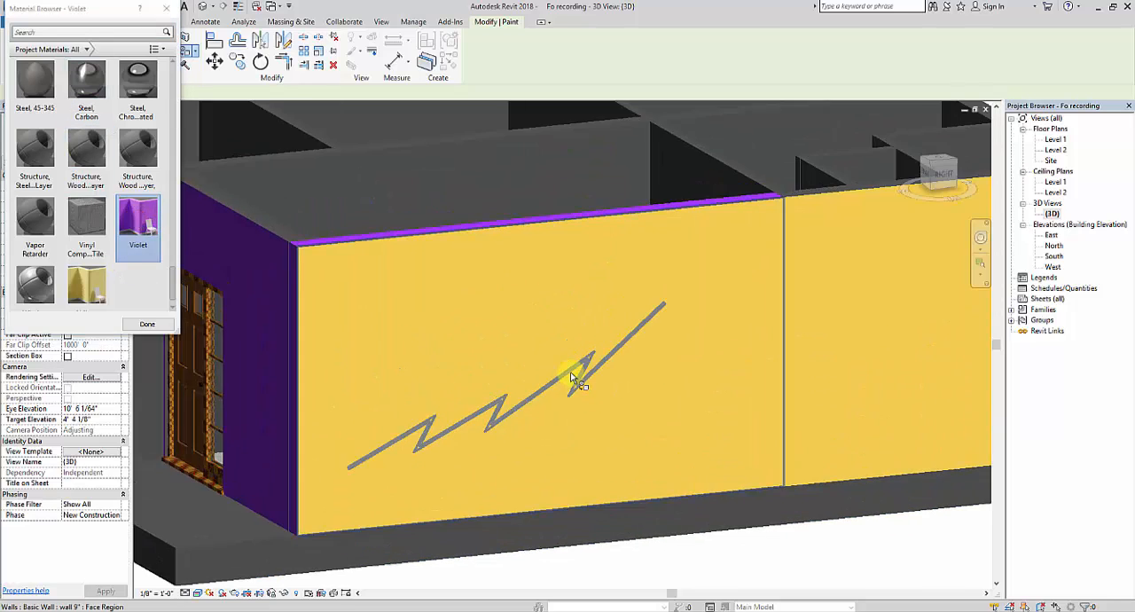
scroll(647, 295, up, 3)
click(690, 301)
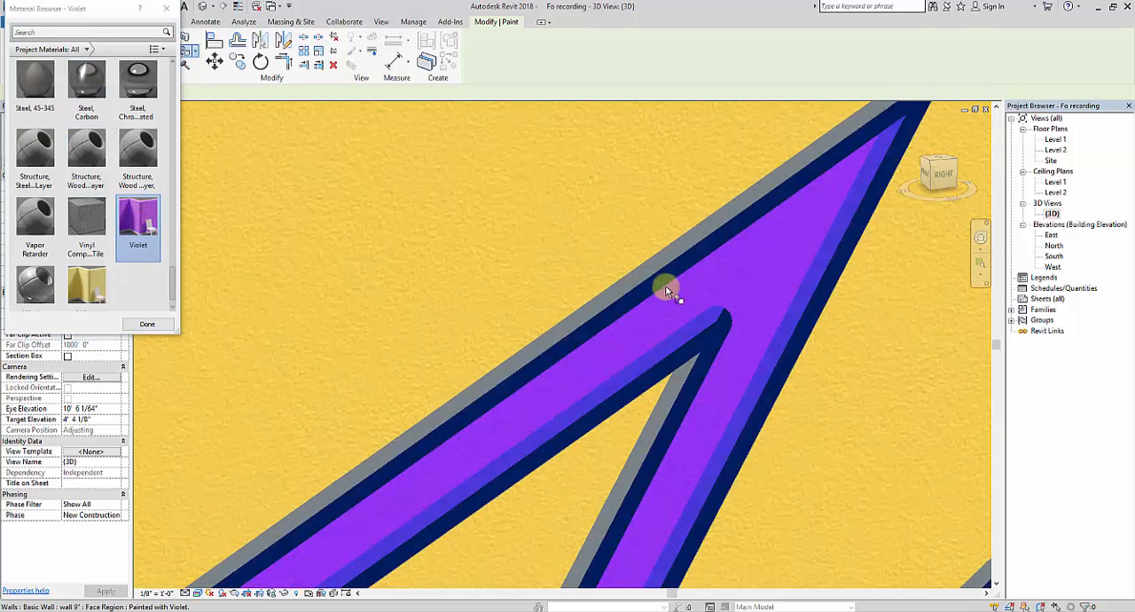
scroll(665, 285, down, 8)
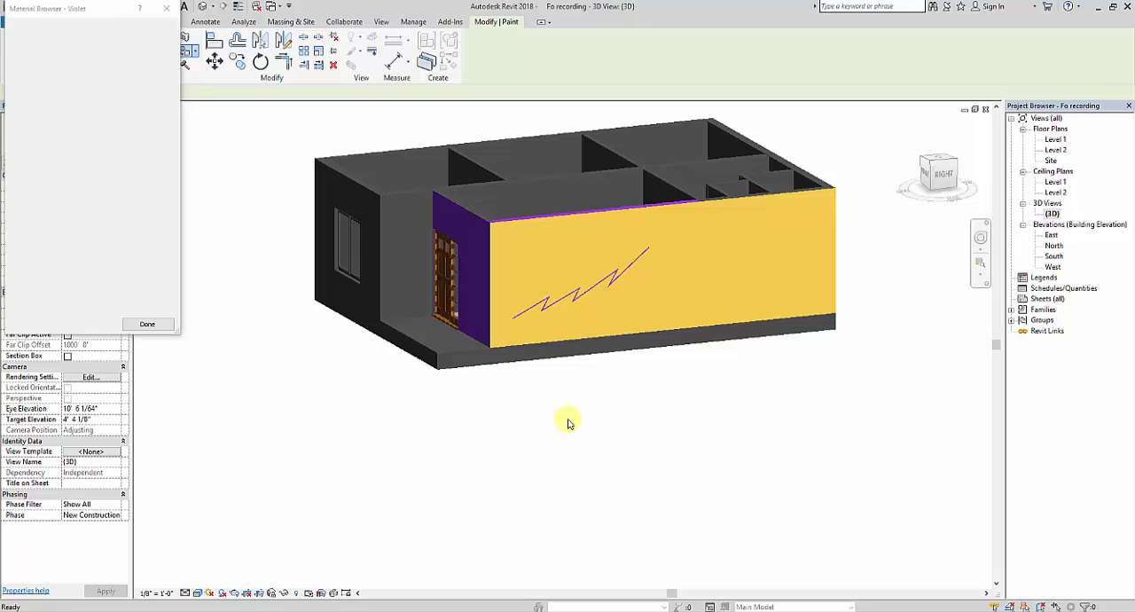
key(Escape)
Step: Examine the painted zigzag on the yellow wall and the living-room interior wall with the television from several angles
middle_drag(570, 424, 628, 436)
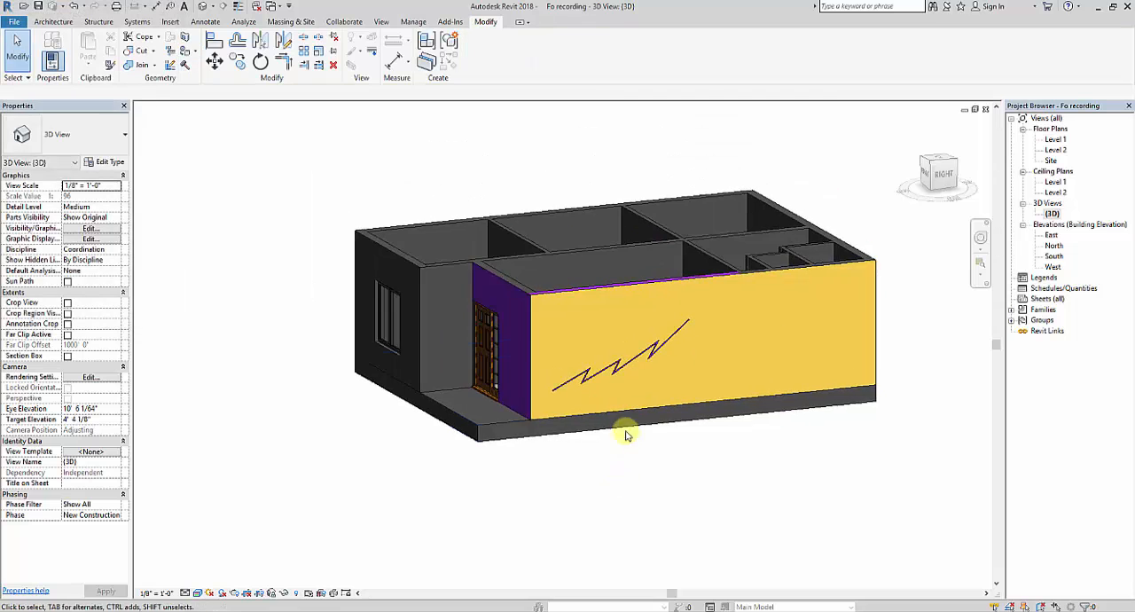
scroll(638, 371, up, 5)
scroll(755, 458, down, 3)
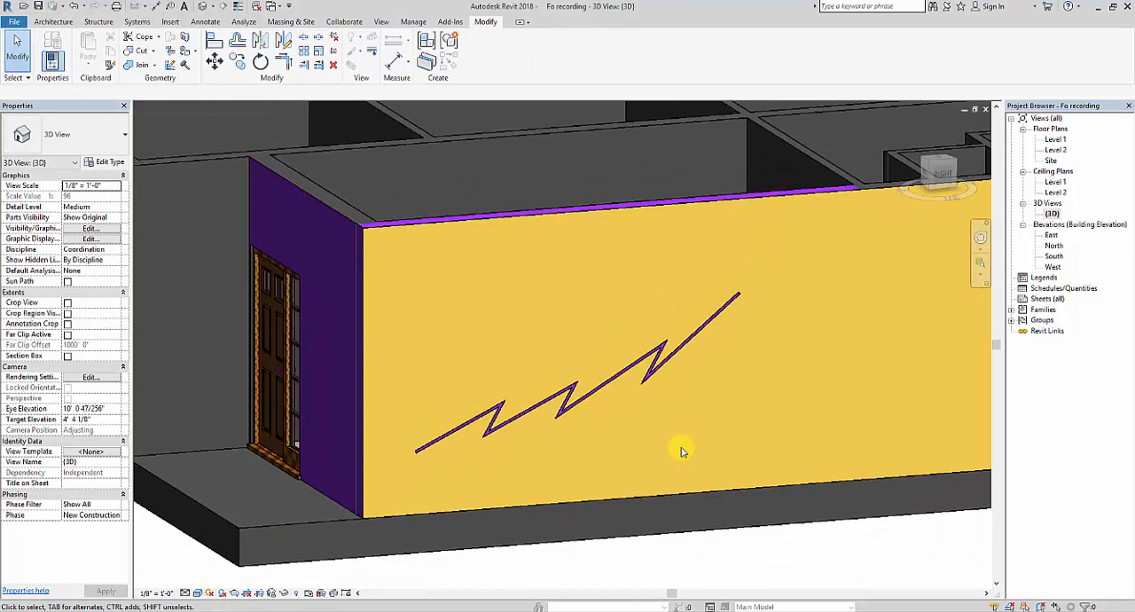
scroll(608, 293, down, 1)
shift+middle_drag(549, 342, 610, 434)
scroll(646, 253, up, 3)
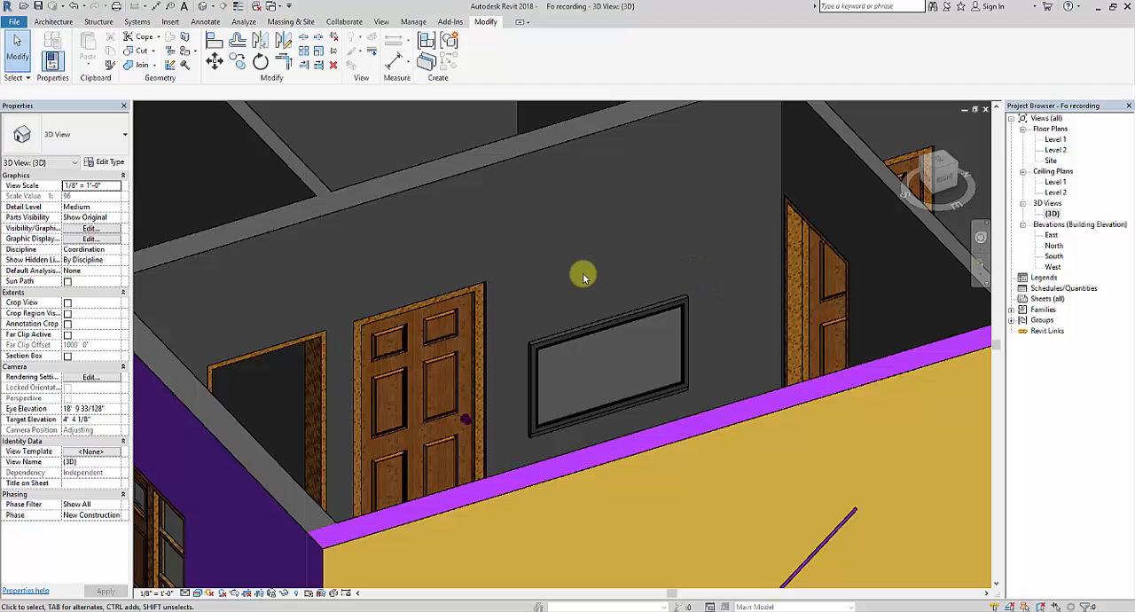
shift+middle_drag(606, 382, 618, 416)
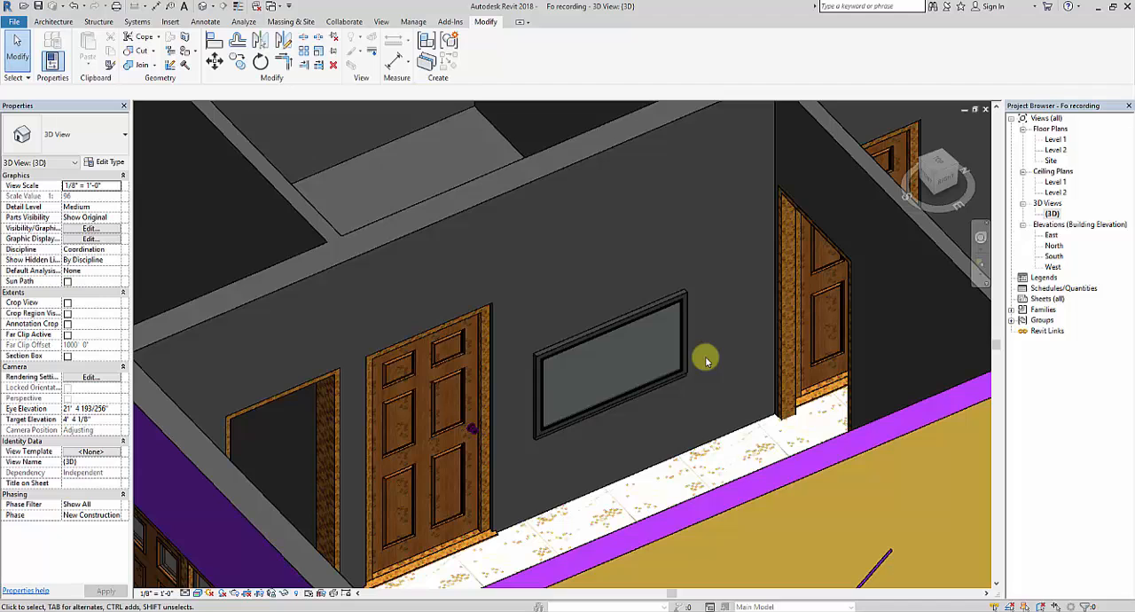
scroll(684, 356, down, 6)
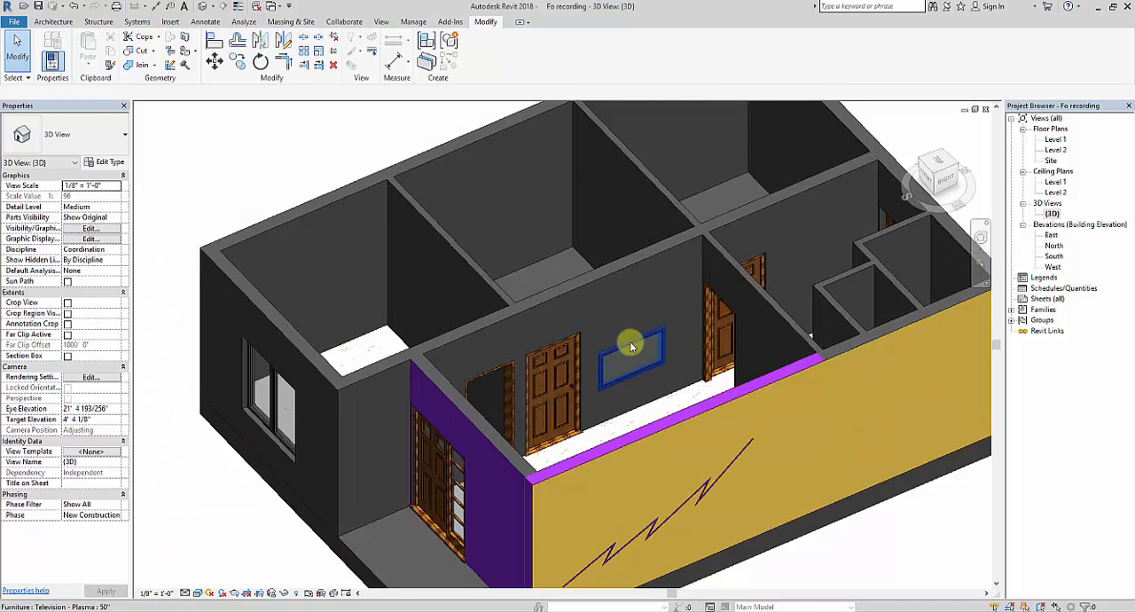
shift+middle_drag(565, 464, 646, 406)
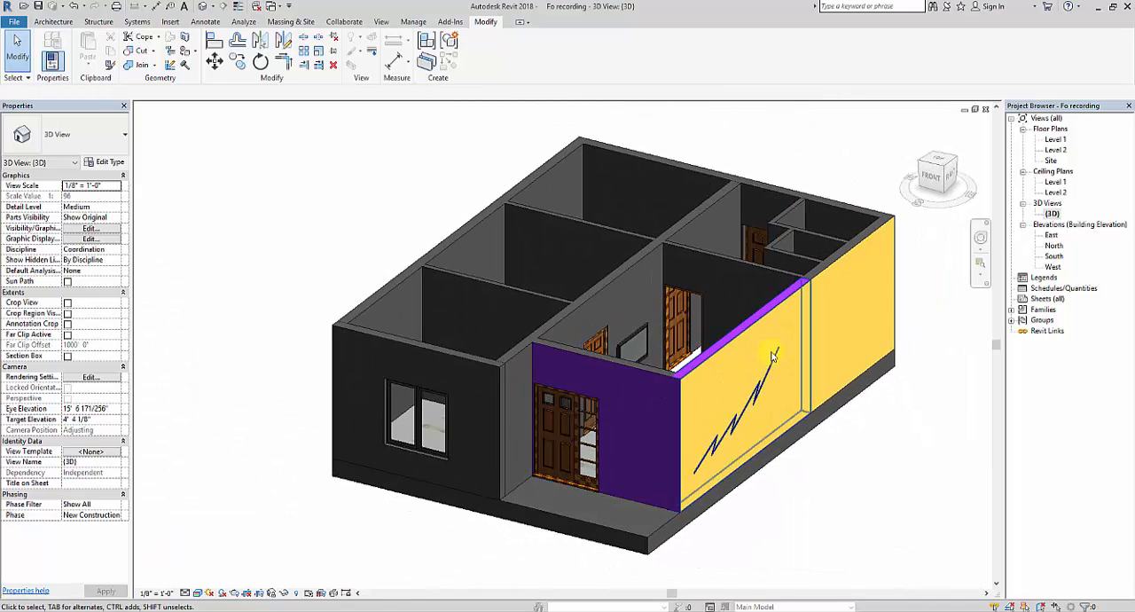
scroll(850, 344, up, 2)
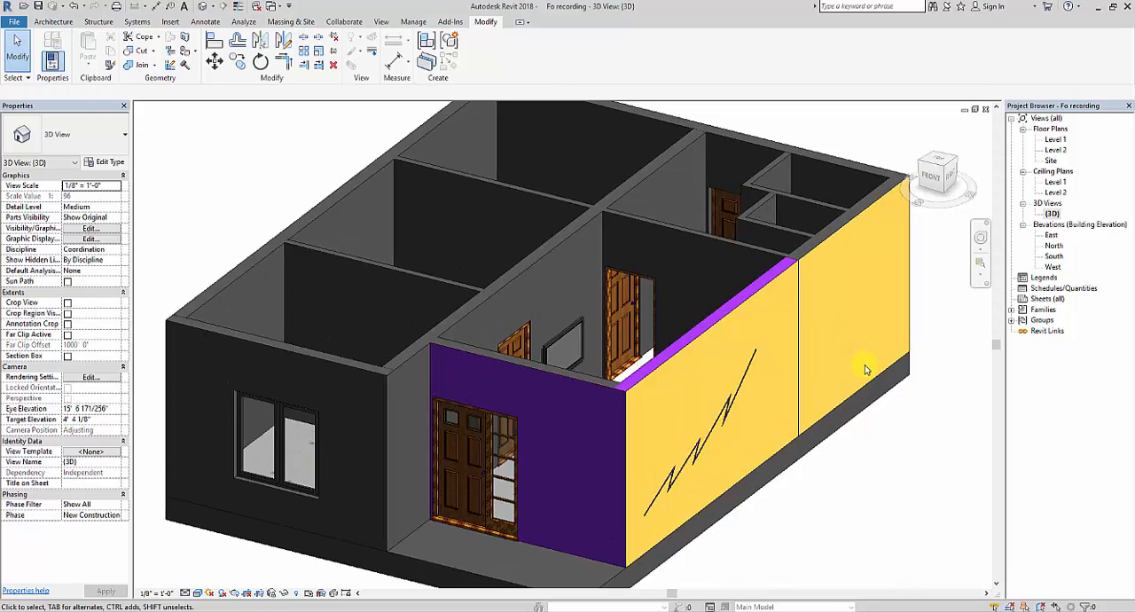